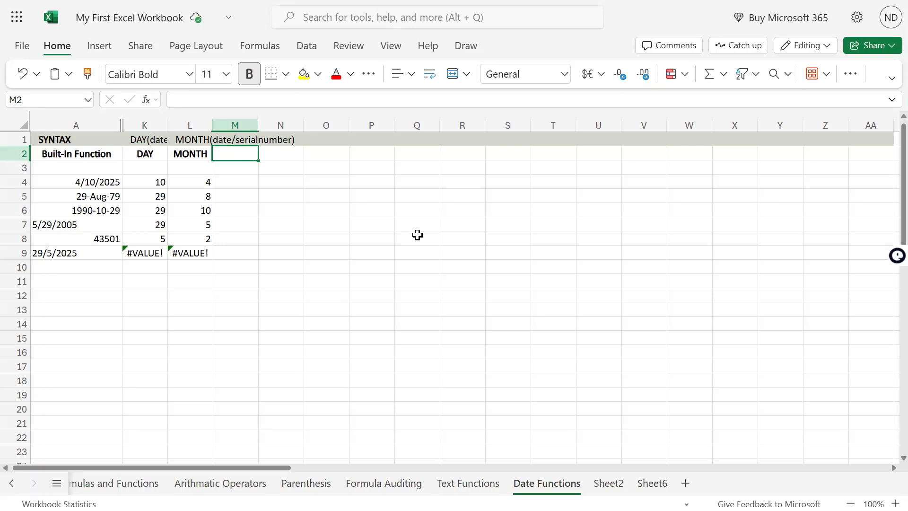
# Enter the column heading YEAR in cell M2, beside the MONTH heading
pyautogui.write('YEAR')
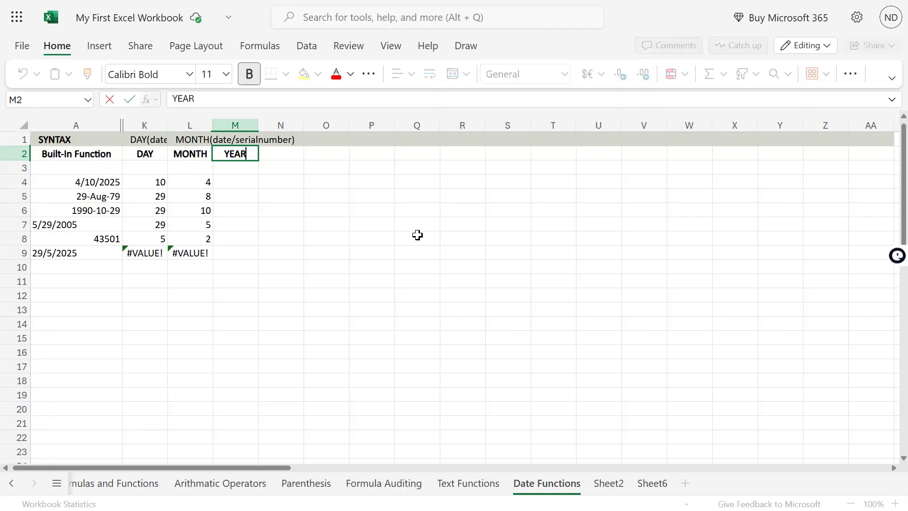
pyautogui.press('Return')
pyautogui.press('Up')
pyautogui.press('Up')
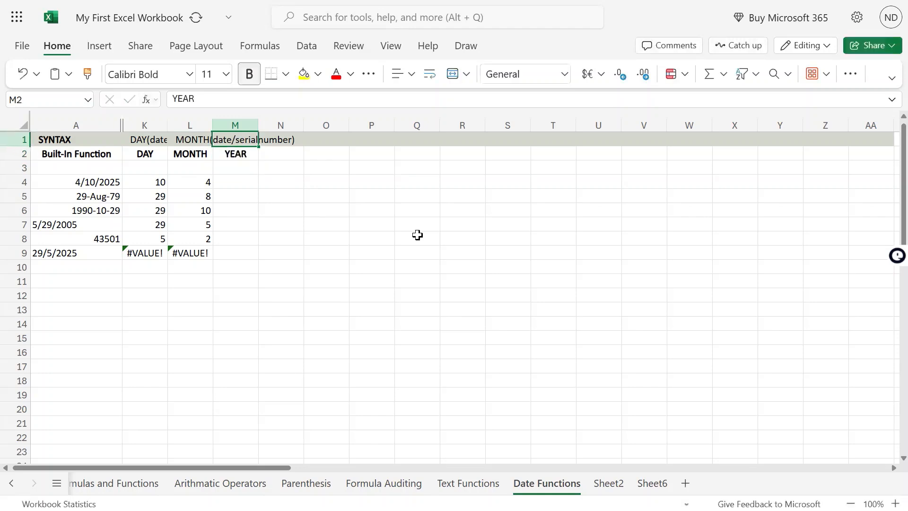
pyautogui.press('Down')
pyautogui.press('Up')
pyautogui.press('Down')
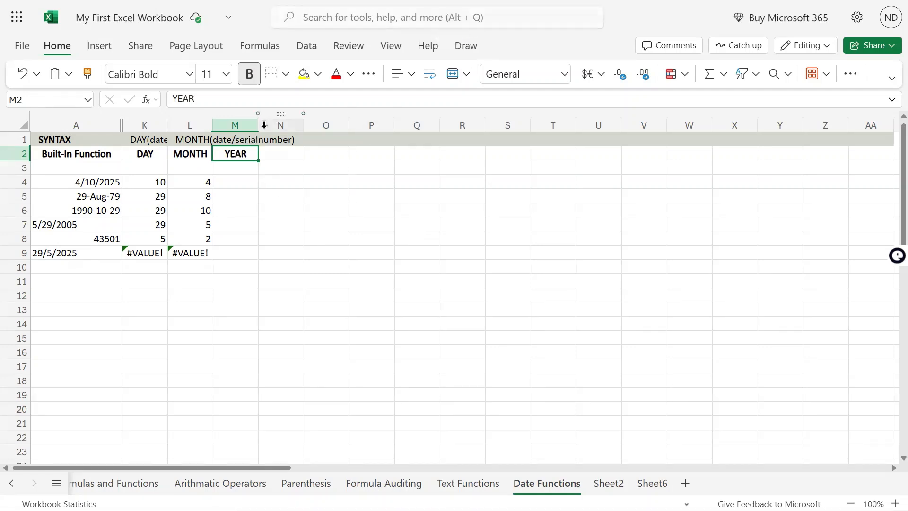
# Enter the syntax text YEAR(date/serialnumber) in cell M1, above the YEAR heading
pyautogui.click(242, 138)
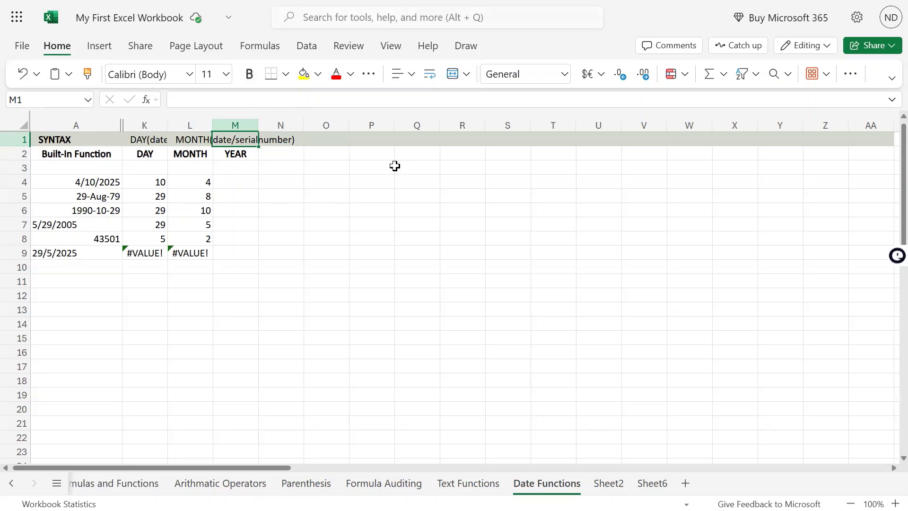
pyautogui.write('YEAR')
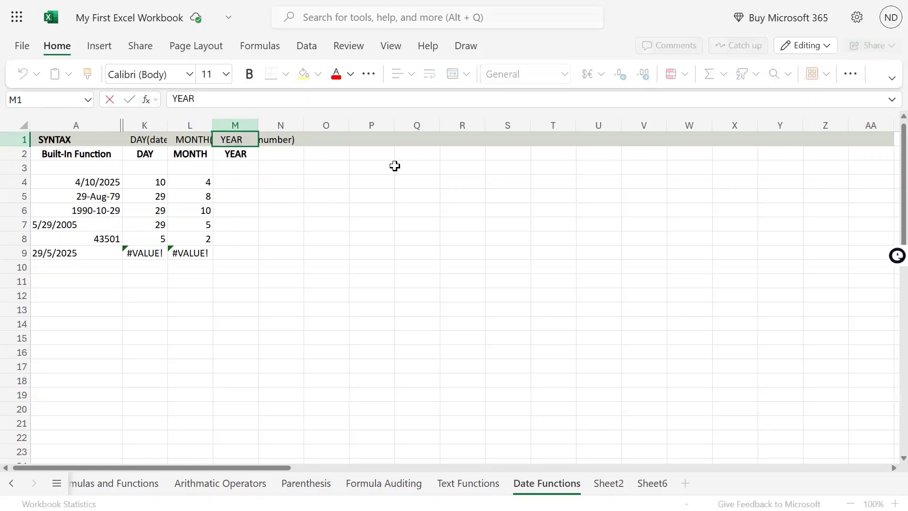
pyautogui.write('(date')
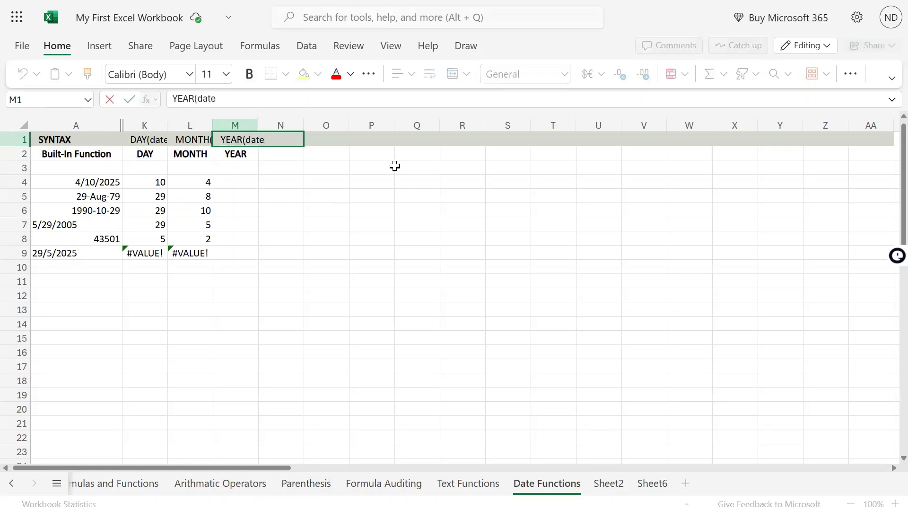
pyautogui.write('/serialnumber)')
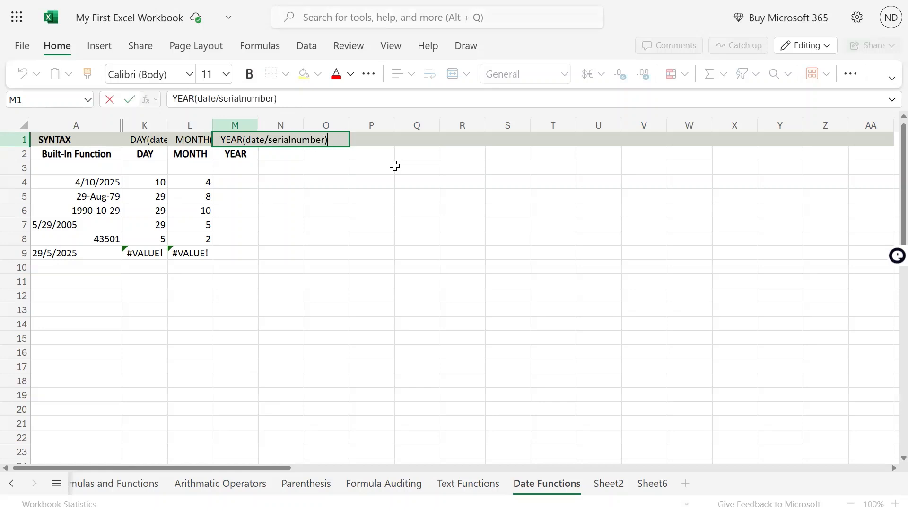
pyautogui.press('Return')
pyautogui.press('Up')
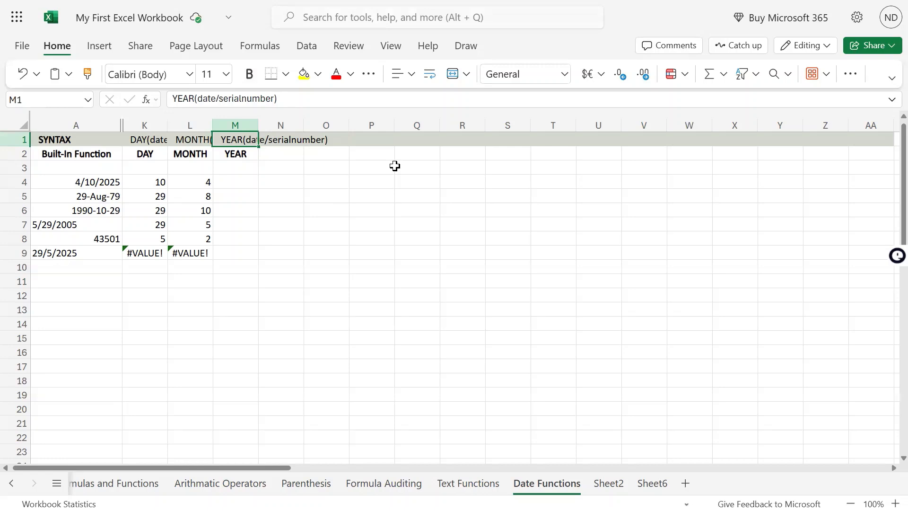
pyautogui.moveTo(100, 182); pyautogui.dragTo(110, 207)
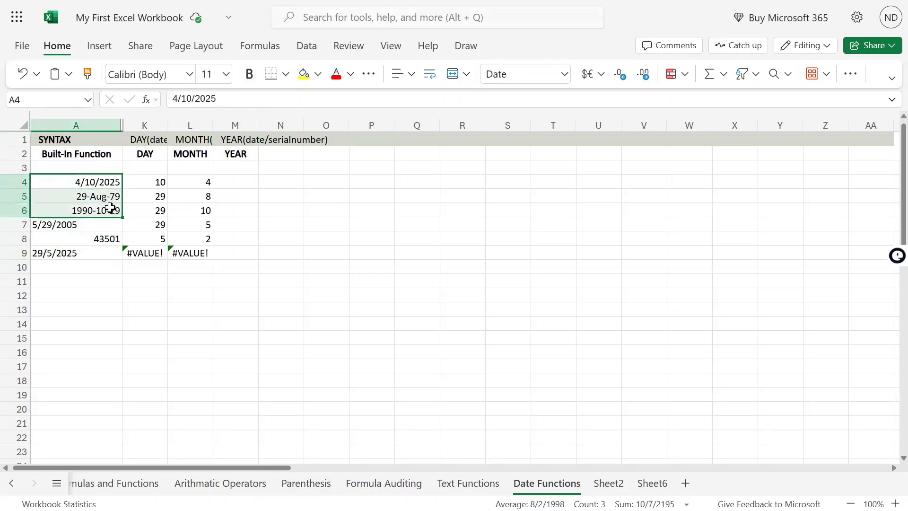
pyautogui.click(72, 226)
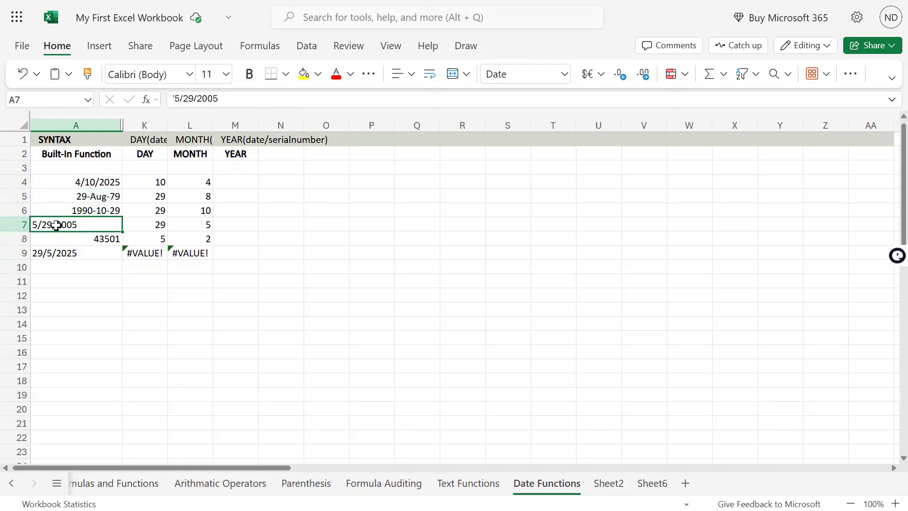
pyautogui.click(105, 239)
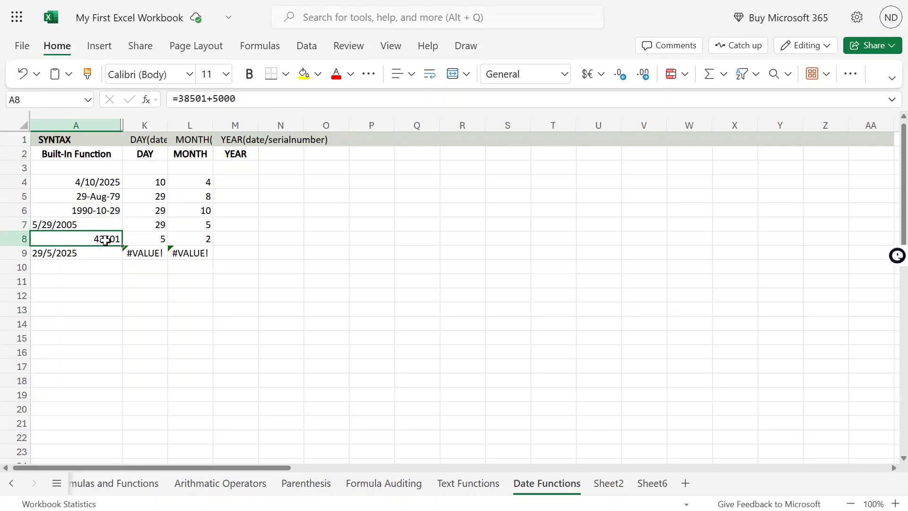
# Extract the year of the date in A4 by entering =YEAR(A4) in cell M4
pyautogui.click(244, 178)
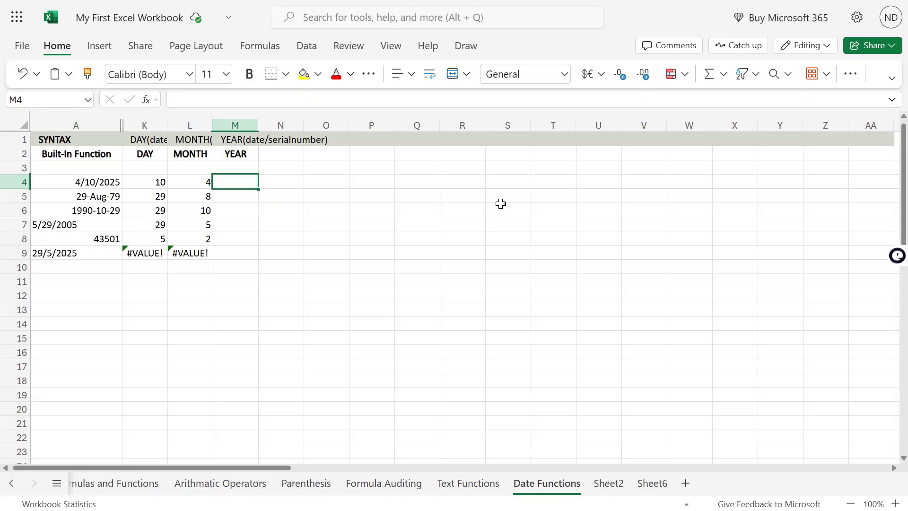
pyautogui.moveTo(453, 1)
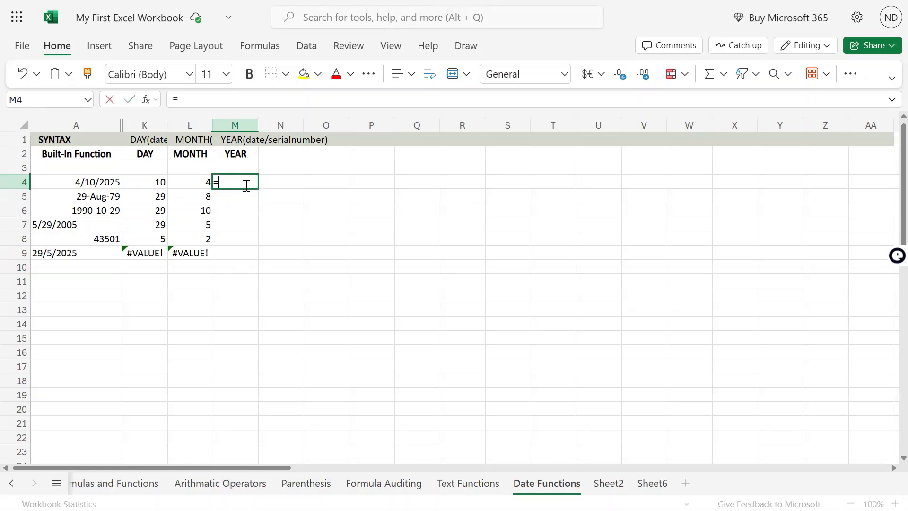
pyautogui.write('=year(')
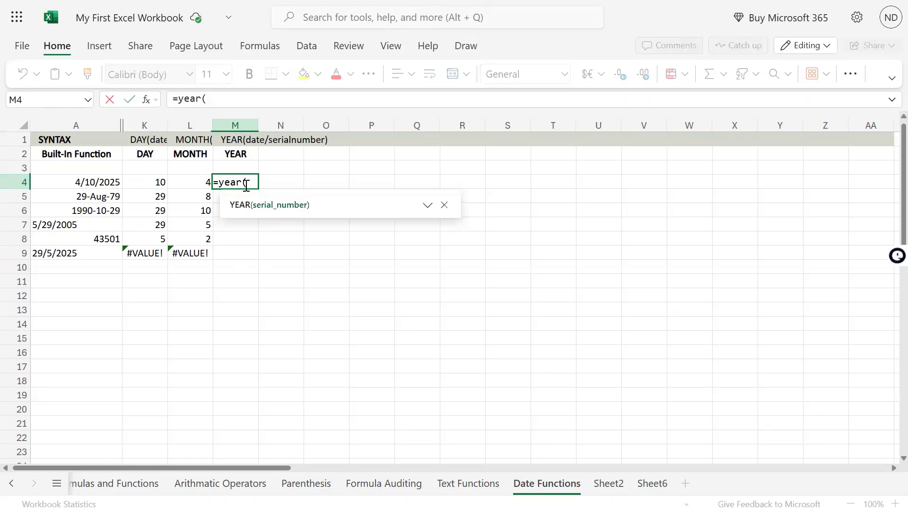
pyautogui.click(84, 183)
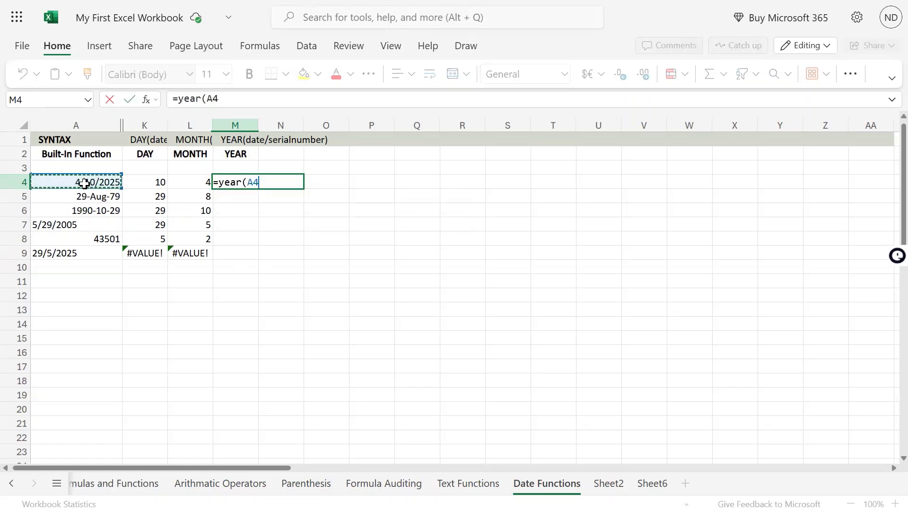
pyautogui.write(')')
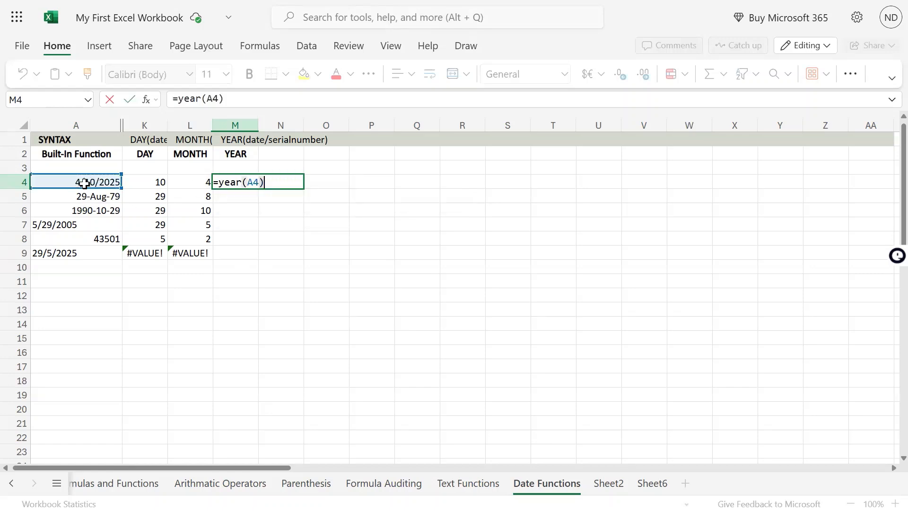
pyautogui.press('Return')
pyautogui.press('Up')
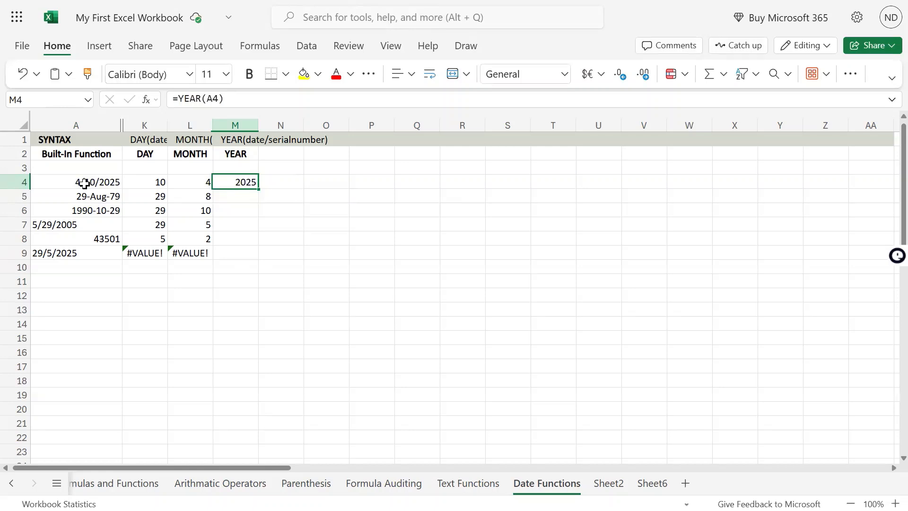
# Extract the year of the date in A5 with the formula =YEAR(A5) in cell M5
pyautogui.press('Down')
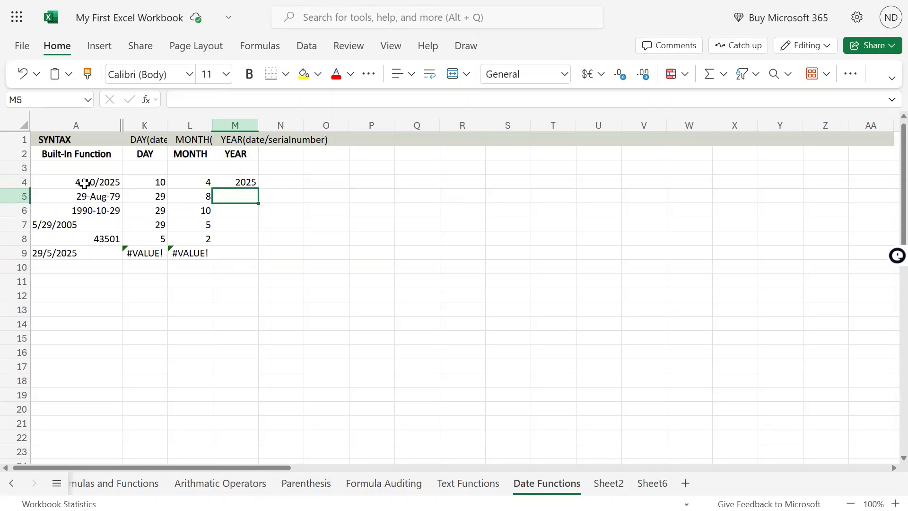
pyautogui.write('=year')
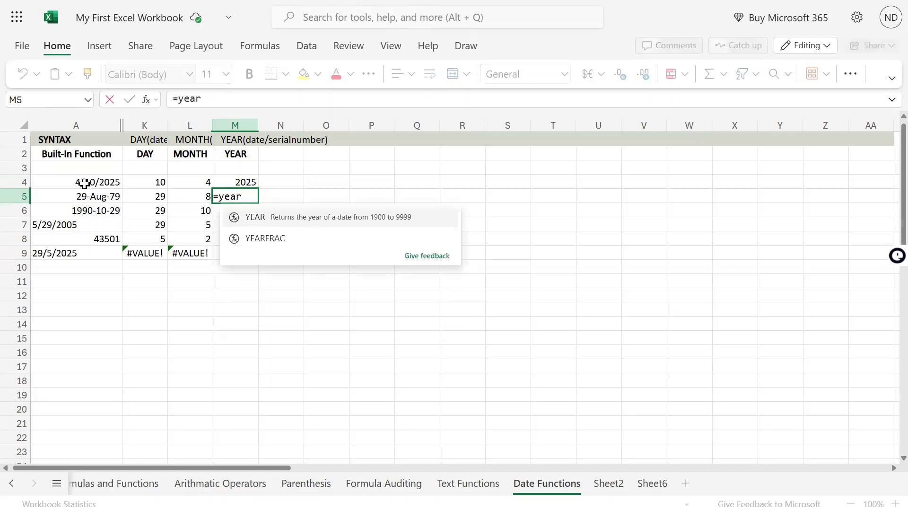
pyautogui.press('Tab')
pyautogui.write('A5')
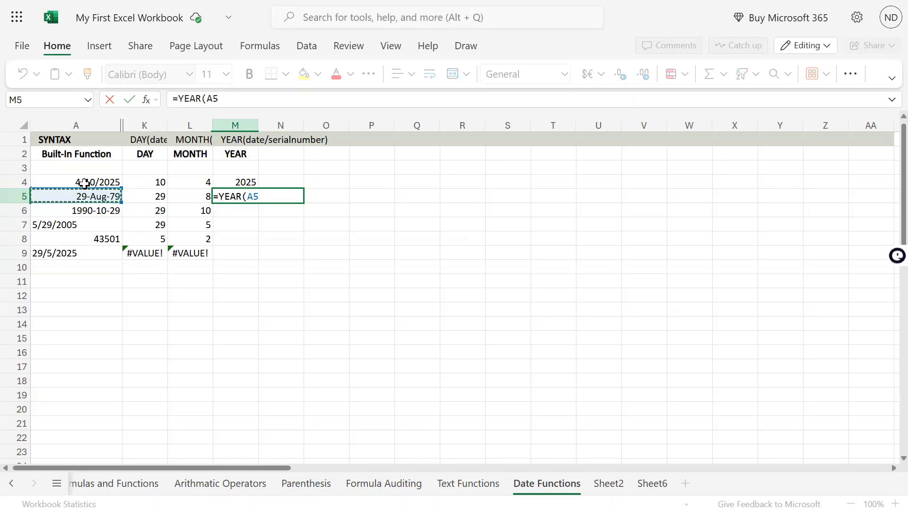
pyautogui.press('Return')
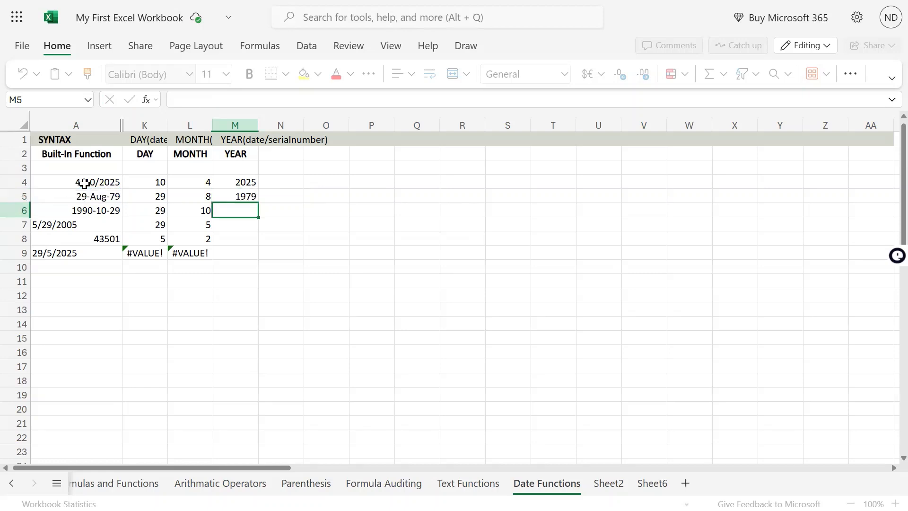
pyautogui.press('Up')
# Enter the formula =YEAR(A6) in cell M6 to get the year of the date in A6
pyautogui.press('Down')
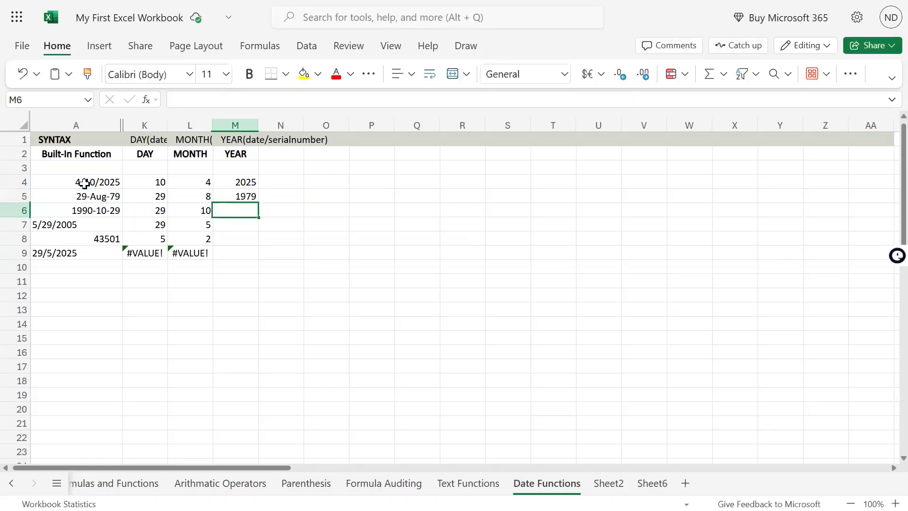
pyautogui.press('Left')
pyautogui.press('Left')
pyautogui.press('Left')
pyautogui.press('Right')
pyautogui.press('Right')
pyautogui.press('Right')
pyautogui.write('=YEAR(')
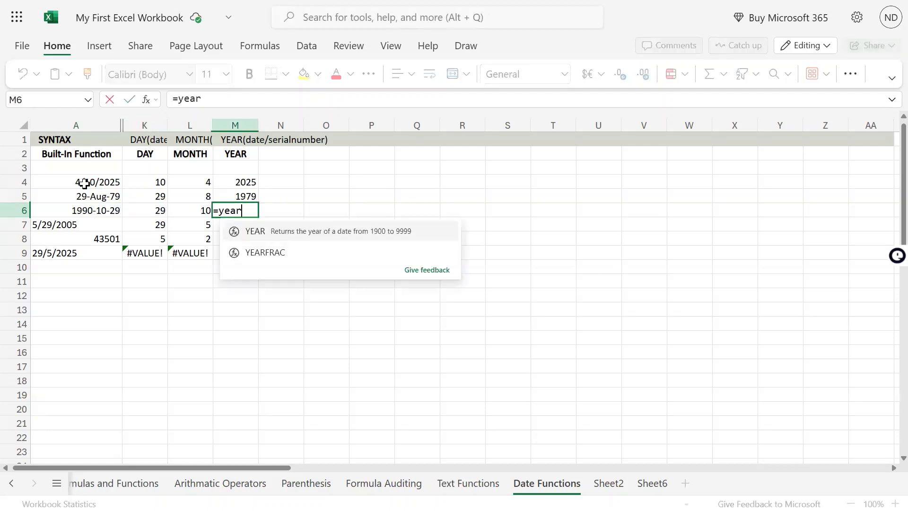
pyautogui.press('Left')
pyautogui.press('Left')
pyautogui.press('Left')
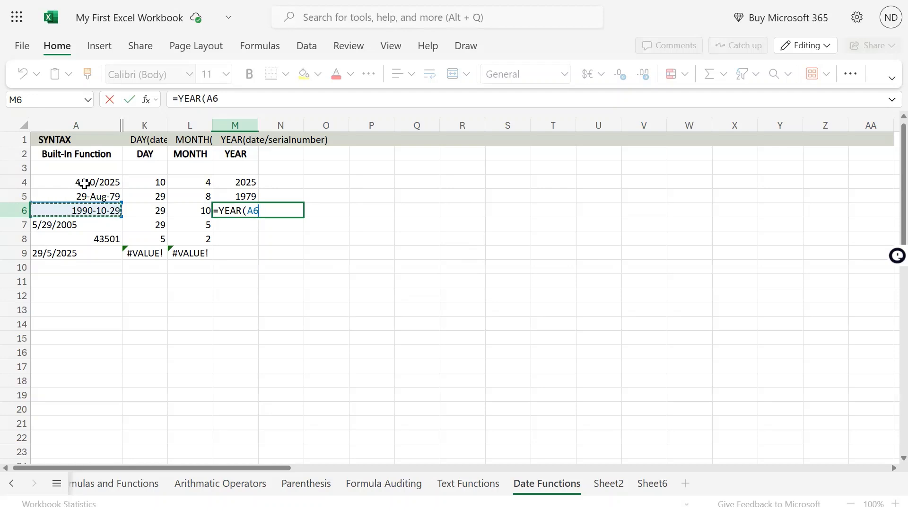
pyautogui.press('Return')
pyautogui.press('Up')
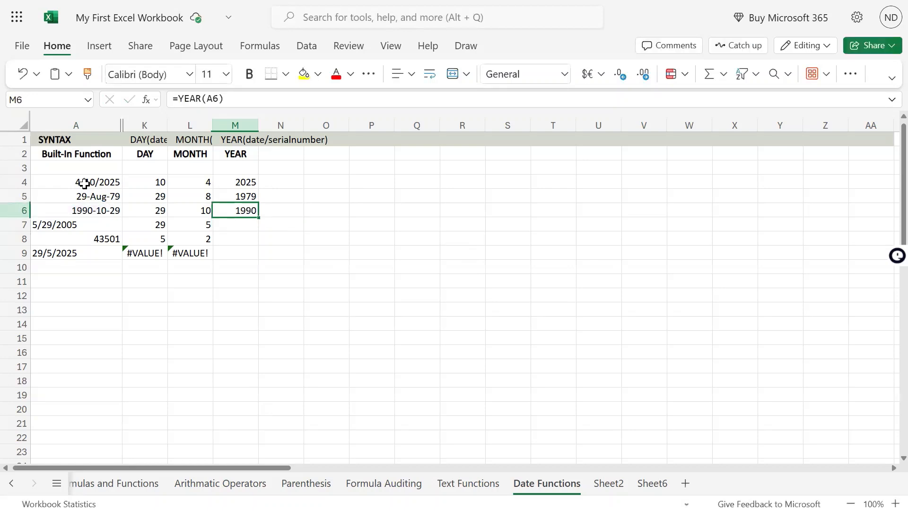
# Enter the formula =YEAR(A7) in cell M7 for the date stored as text in A7
pyautogui.press('Left')
pyautogui.press('Left')
pyautogui.press('Down')
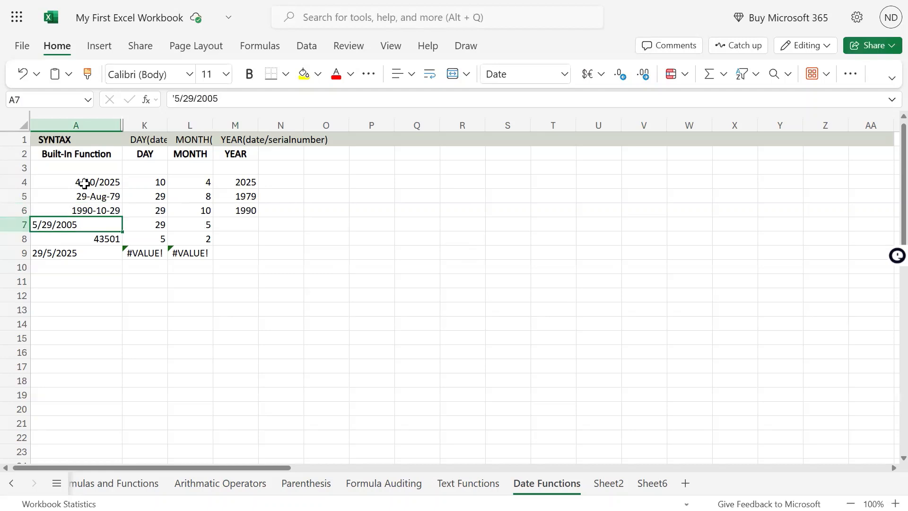
pyautogui.press('Right')
pyautogui.press('Left')
pyautogui.press('Right')
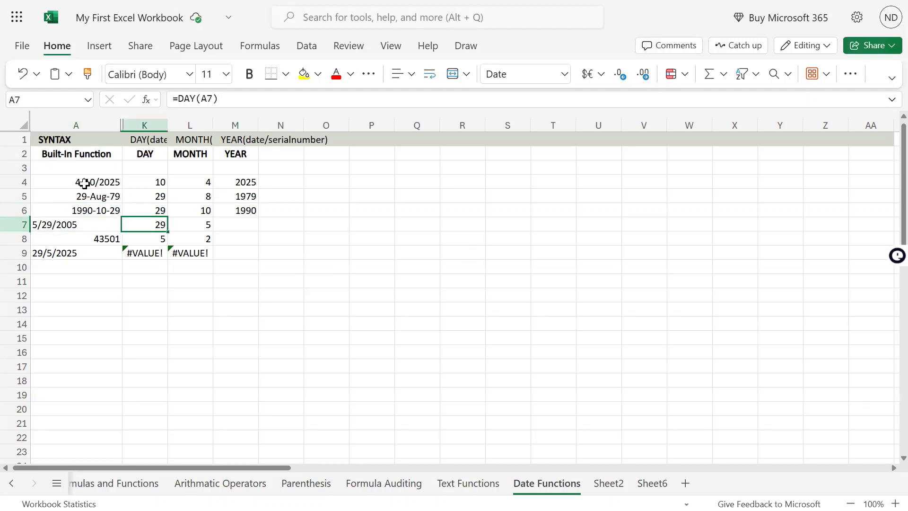
pyautogui.press('Right')
pyautogui.press('Right')
pyautogui.write('=yea')
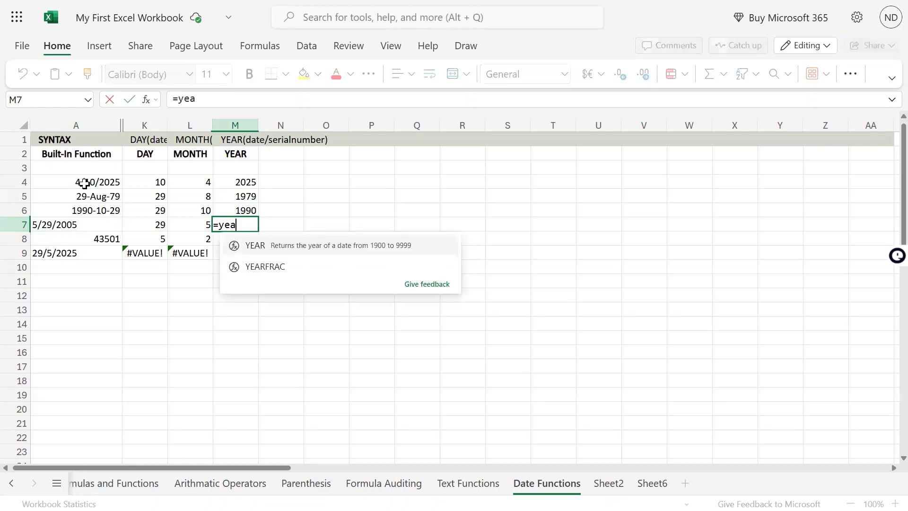
pyautogui.press('Tab')
pyautogui.press('Left')
pyautogui.press('Left')
pyautogui.press('Left')
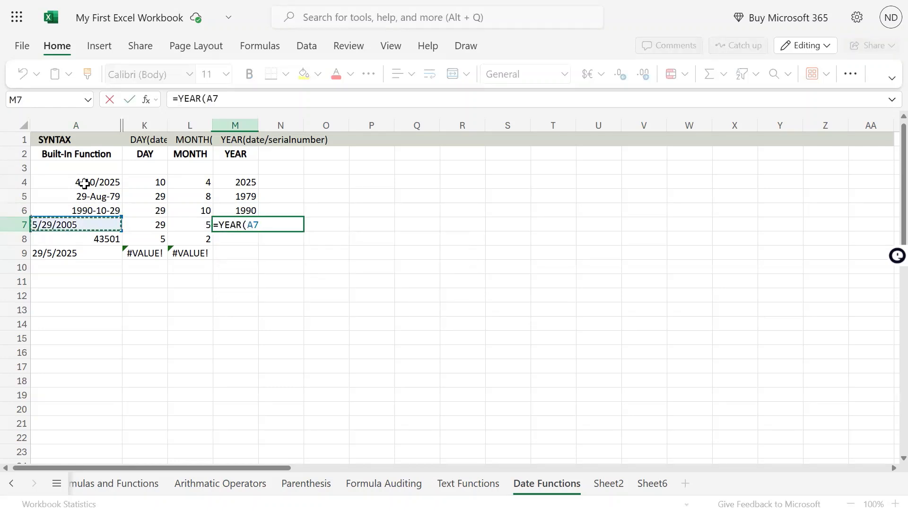
pyautogui.write(')')
pyautogui.press('Return')
pyautogui.press('Up')
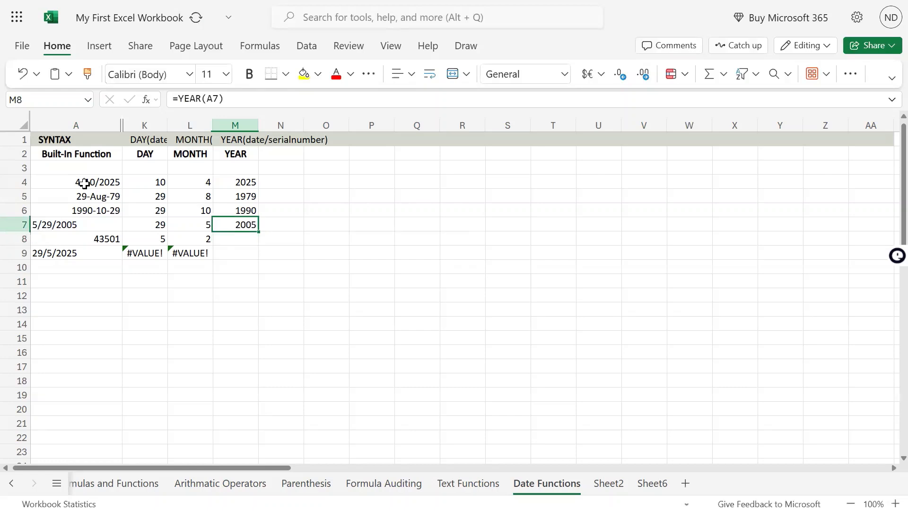
# Copy the date formatting of cell A4 onto the serial number in cell A8 with Format Painter
pyautogui.press('Left')
pyautogui.press('Left')
pyautogui.press('Left')
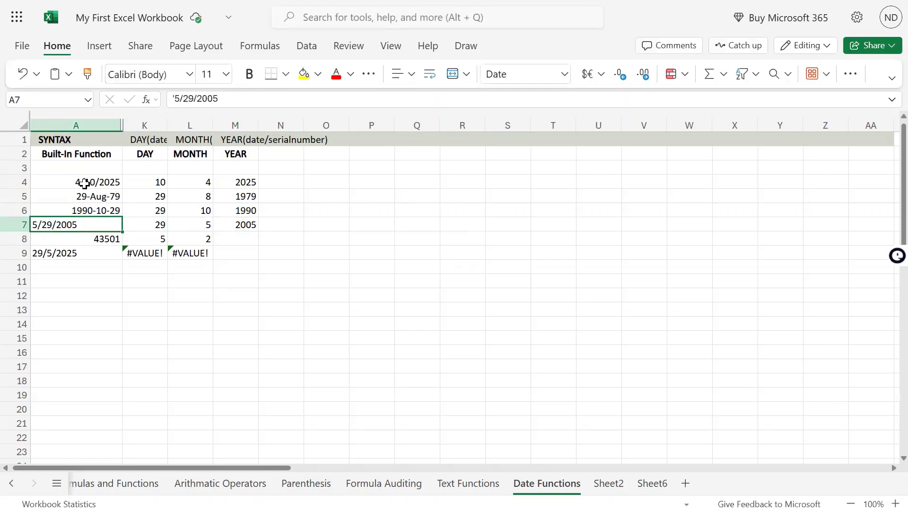
pyautogui.press('Down')
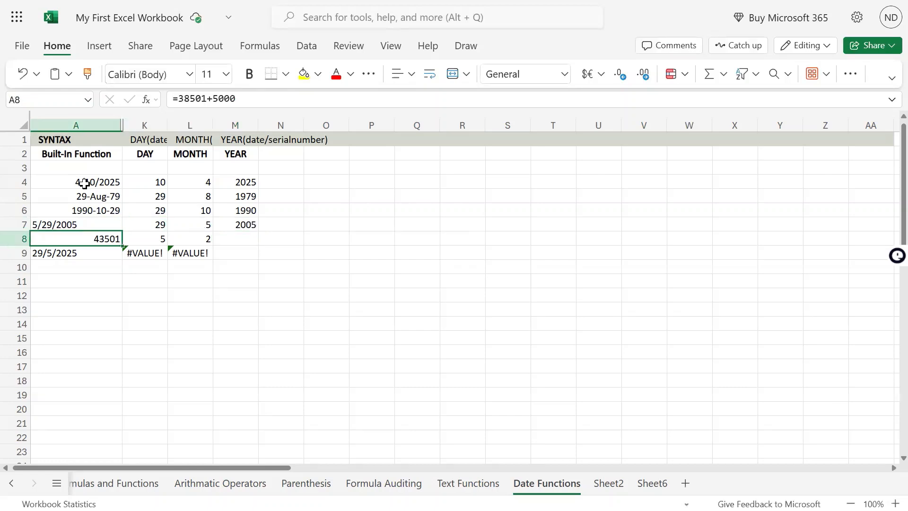
pyautogui.click(103, 194)
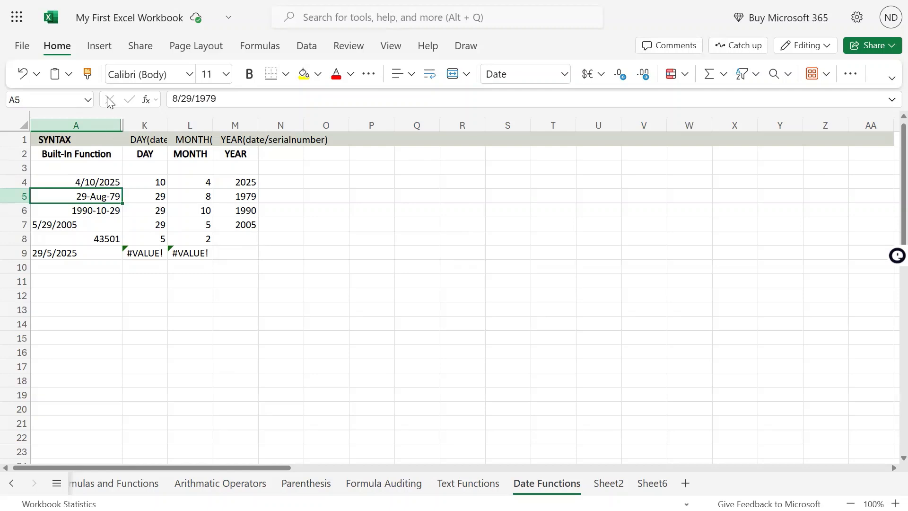
pyautogui.click(104, 183)
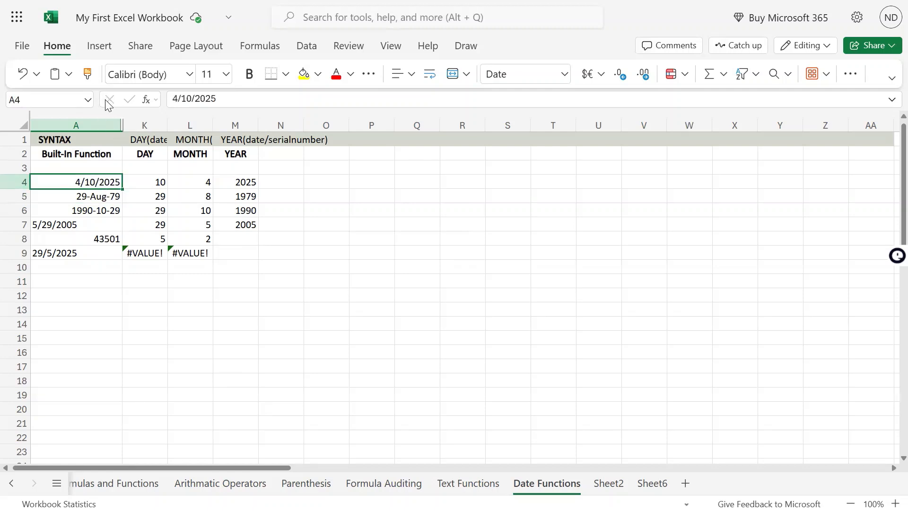
pyautogui.click(87, 73)
pyautogui.click(105, 239)
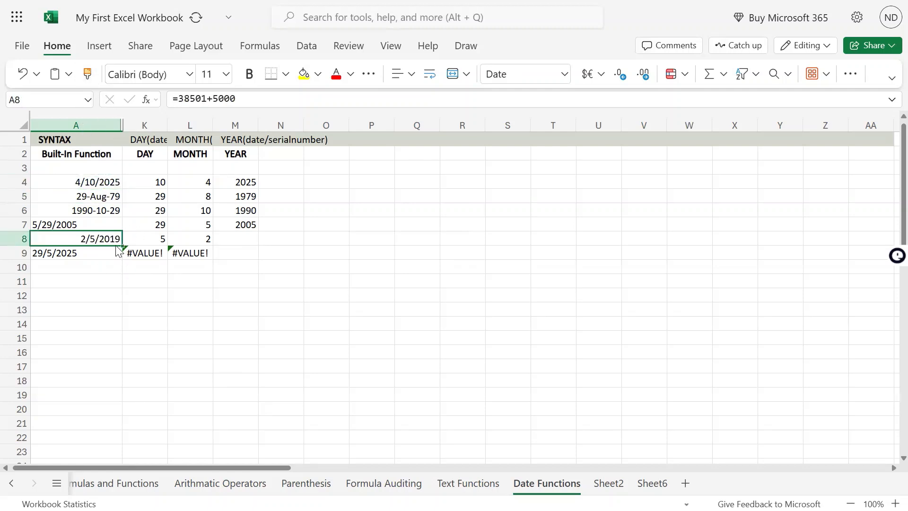
# Undo the date formatting copied onto cell A8
pyautogui.hotkey('ctrl', 'z')
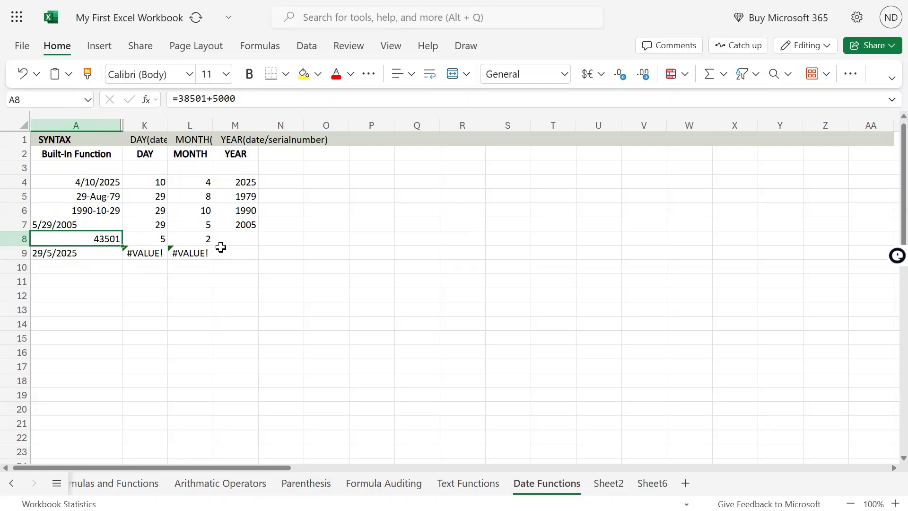
# Enter the formula =YEAR(A7) in cell M8
pyautogui.click(239, 237)
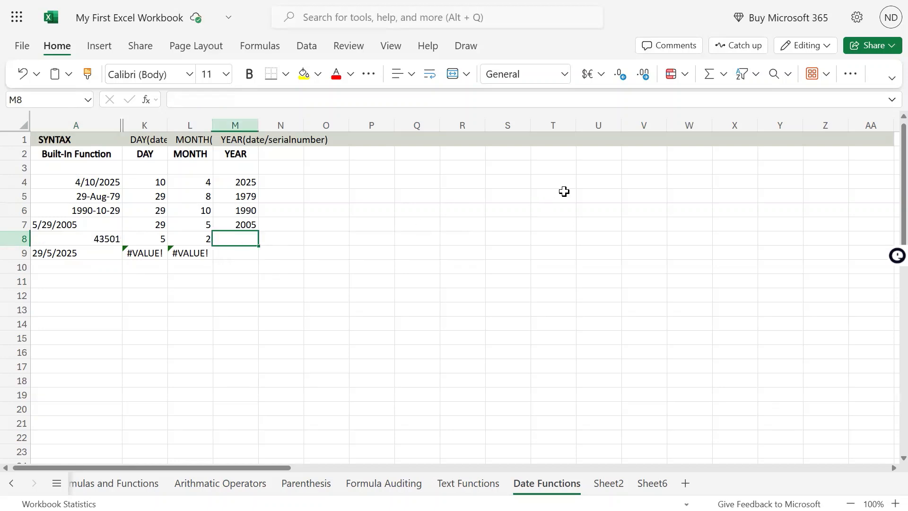
pyautogui.write('=year')
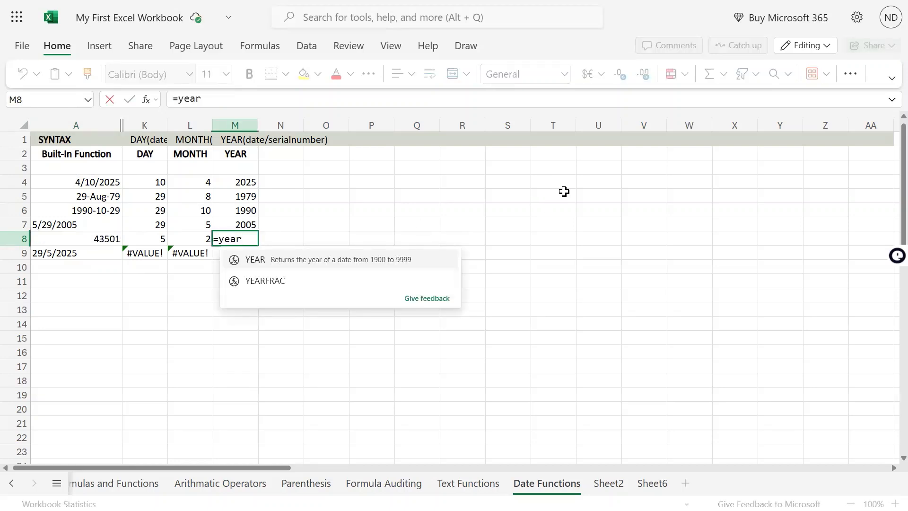
pyautogui.press('Tab')
pyautogui.press('Left')
pyautogui.press('Left')
pyautogui.press('Left')
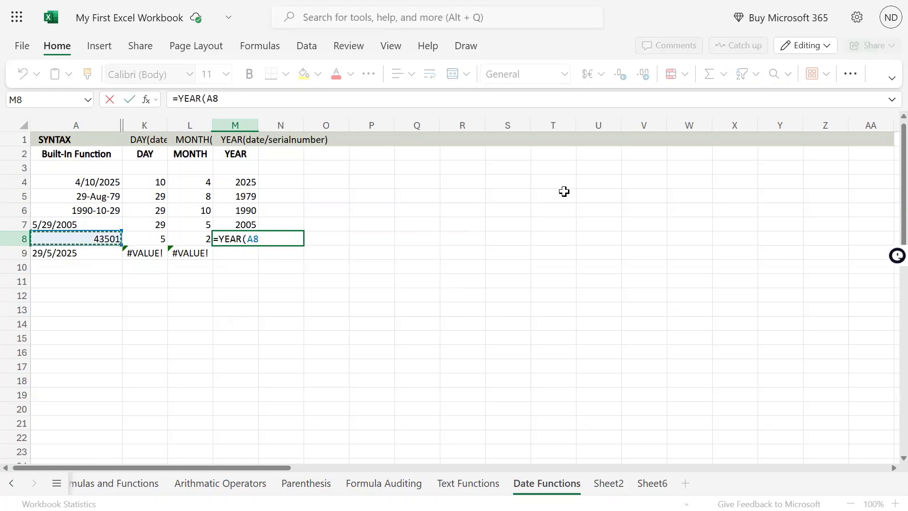
pyautogui.hotkey('shift', 'Up')
pyautogui.press('BackSpace')
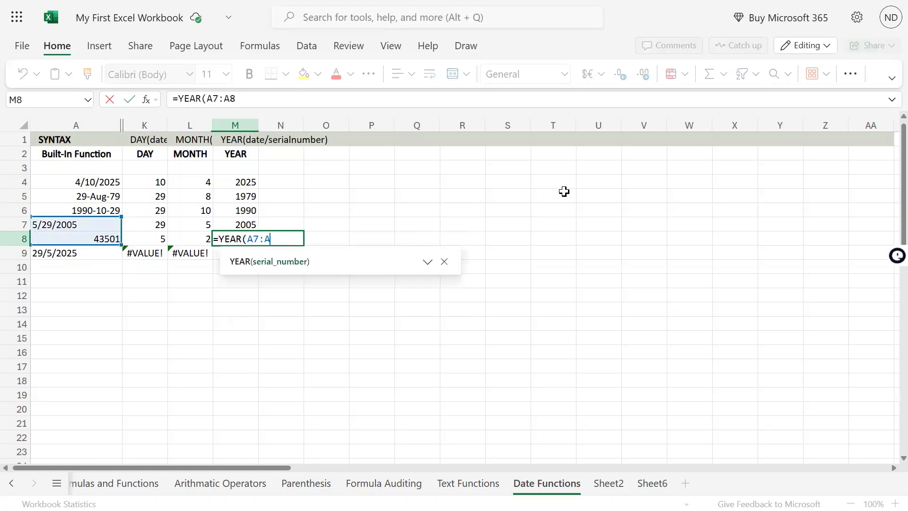
pyautogui.press('BackSpace')
pyautogui.press('BackSpace')
pyautogui.write(')')
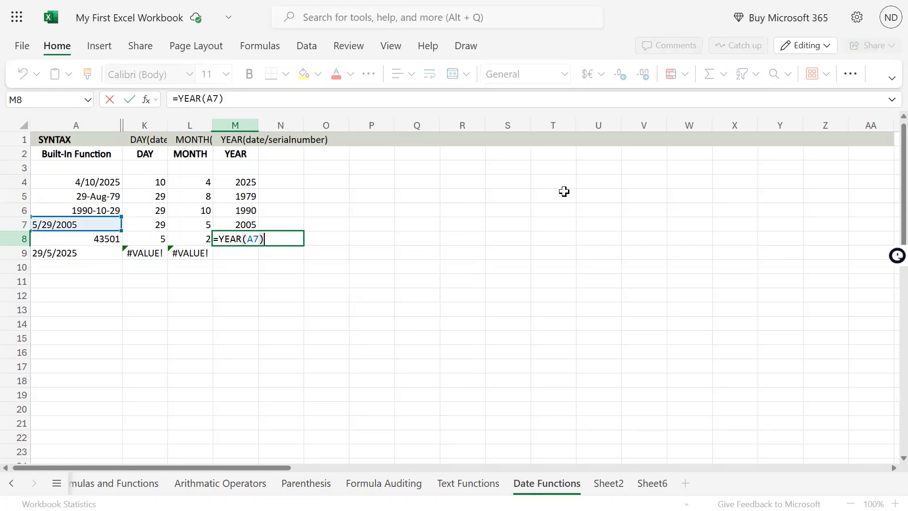
pyautogui.press('Return')
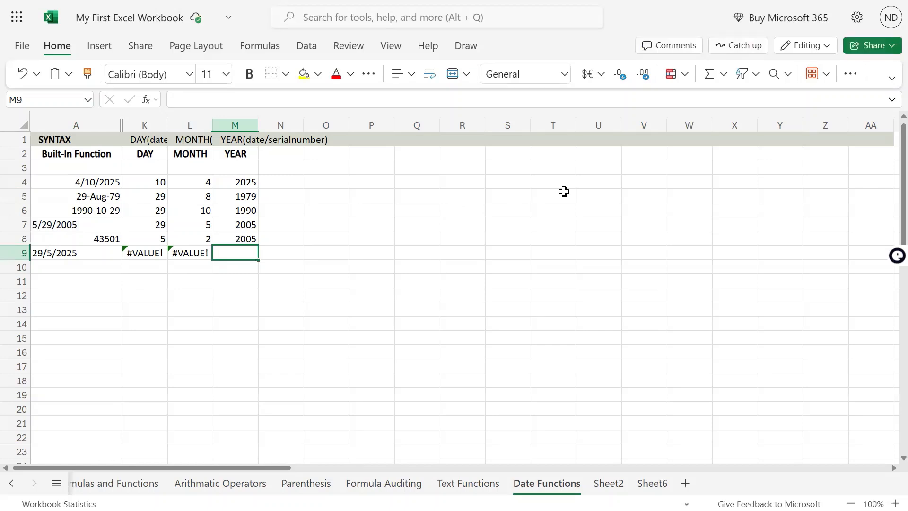
# Examine the formulas behind cells M8 and A8 without changing them
pyautogui.press('Left')
pyautogui.press('Up')
pyautogui.press('Right')
pyautogui.press('F2')
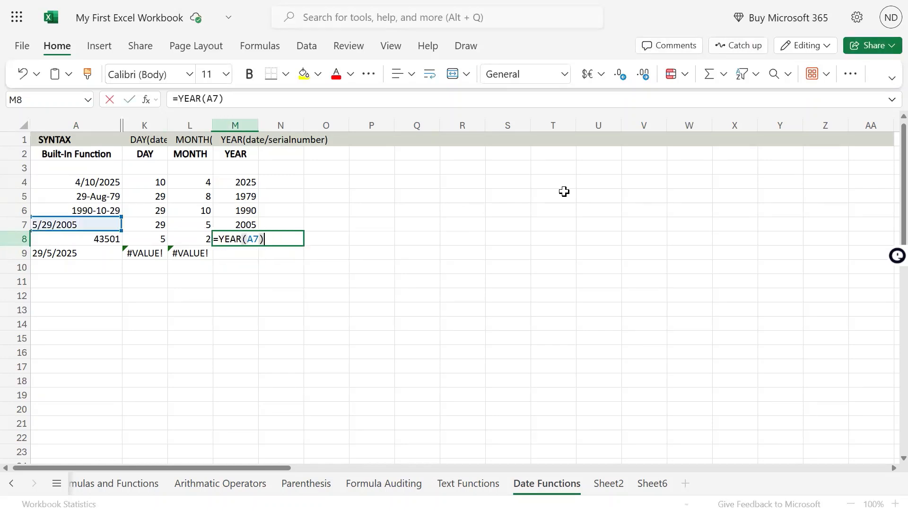
pyautogui.press('Escape')
pyautogui.press('Left')
pyautogui.press('Left')
pyautogui.press('Left')
pyautogui.press('F2')
pyautogui.press('Left')
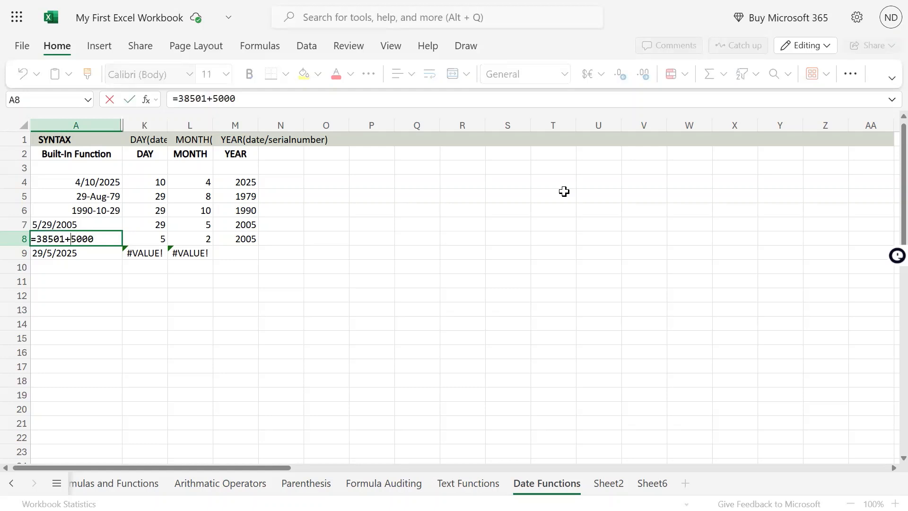
pyautogui.press('Escape')
# Replace the formula in cell A8 with its plain value by copying it and pasting values only
pyautogui.hotkey('ctrl', 'c')
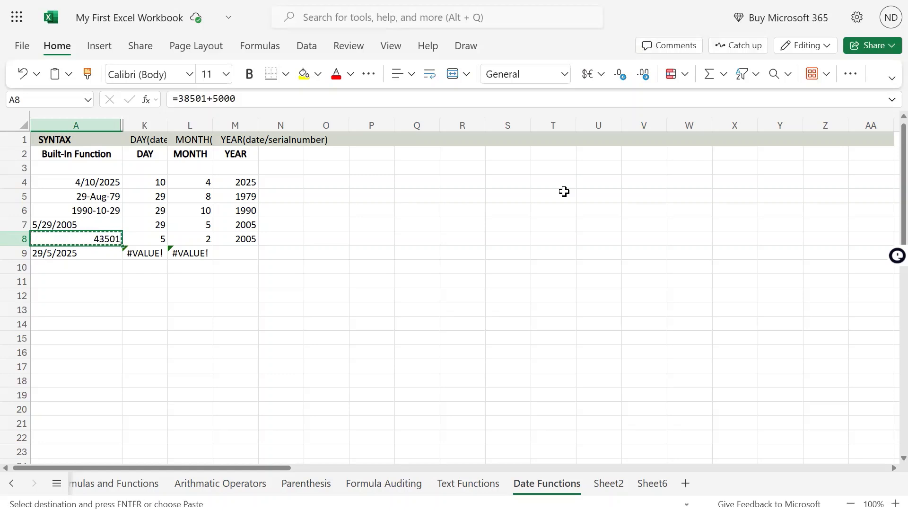
pyautogui.write('vv')
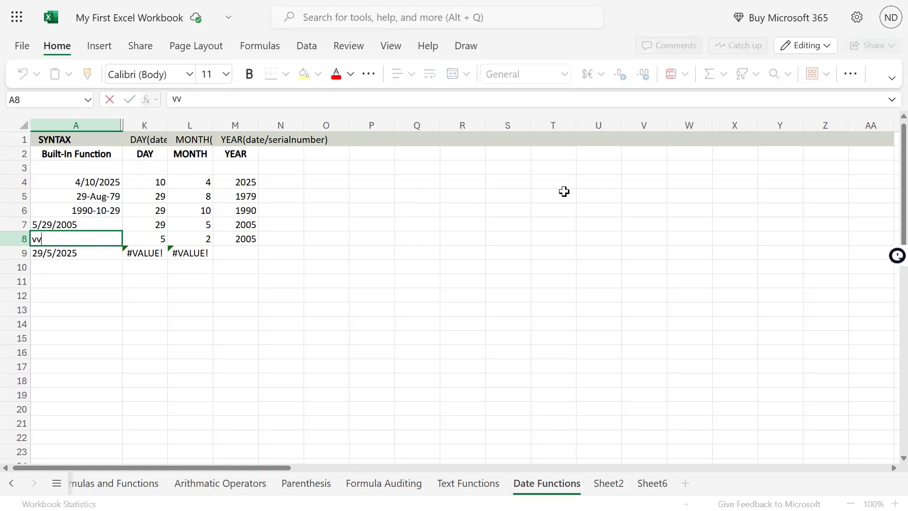
pyautogui.press('Escape')
pyautogui.hotkey('ctrl', 'c')
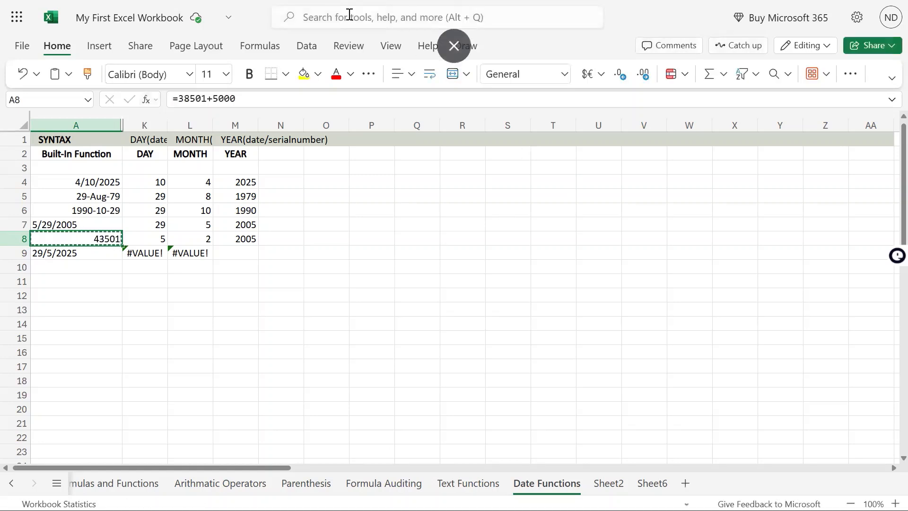
pyautogui.click(68, 74)
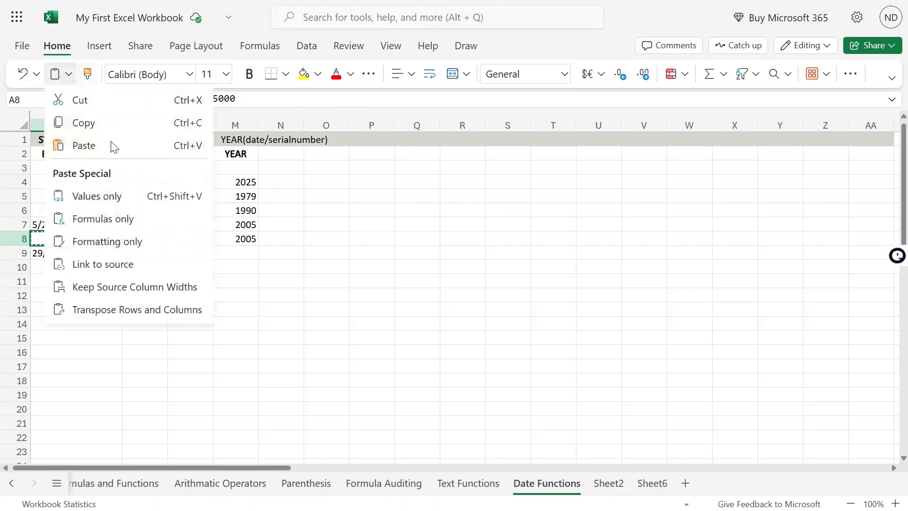
pyautogui.click(118, 196)
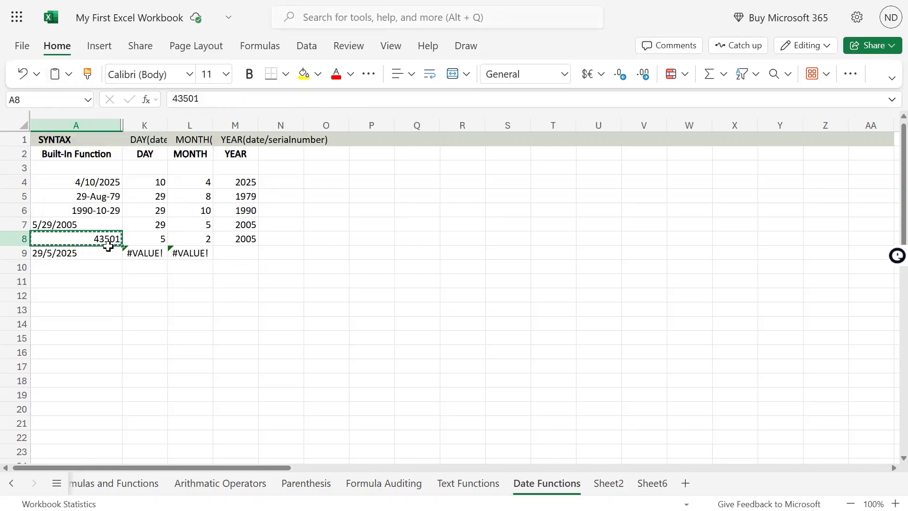
# Copy the date format of cell A4 onto the pasted value in cell A8 with Format Painter
pyautogui.click(106, 213)
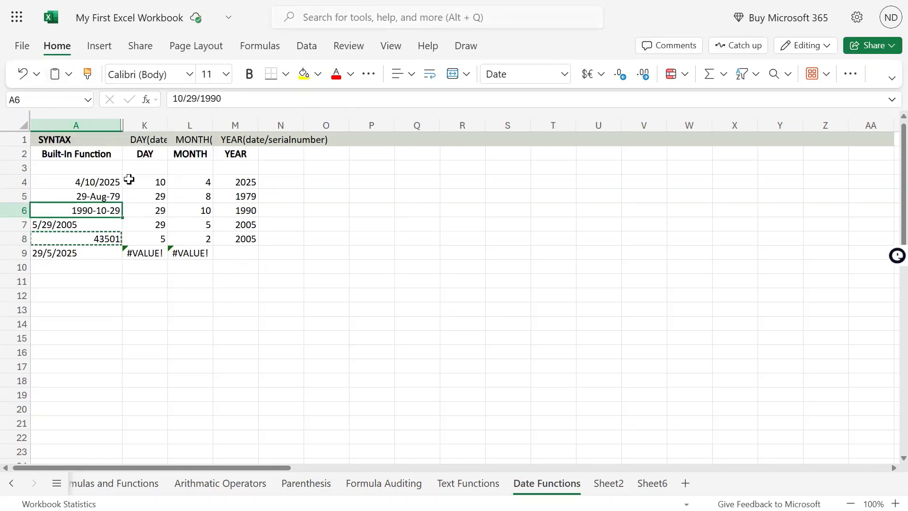
pyautogui.click(100, 195)
pyautogui.click(108, 181)
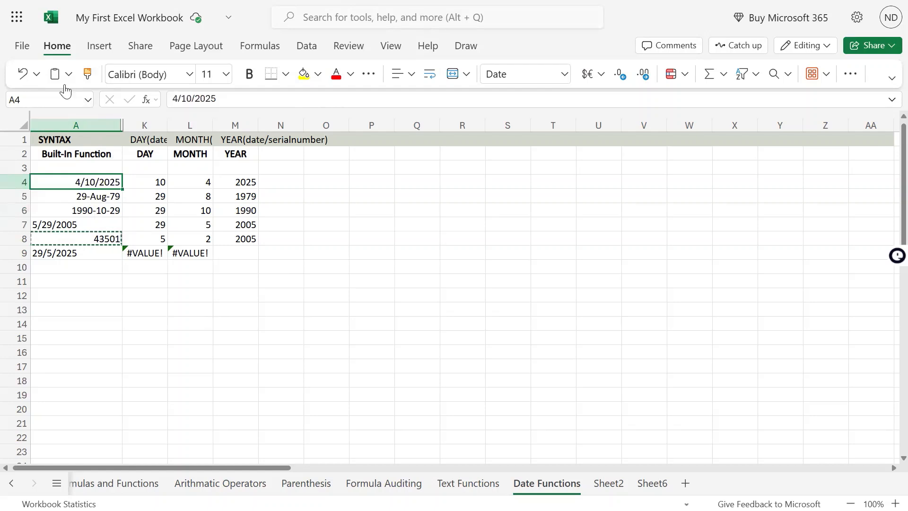
pyautogui.click(87, 74)
pyautogui.click(99, 243)
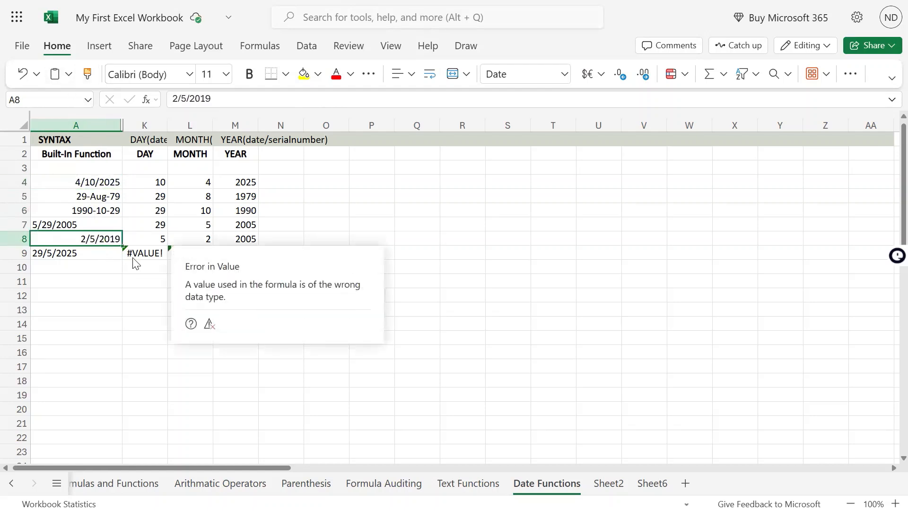
# Check the reference used in cell M8 and try to replace its formula with =YEAR(A8)
pyautogui.click(246, 239)
pyautogui.press('F2')
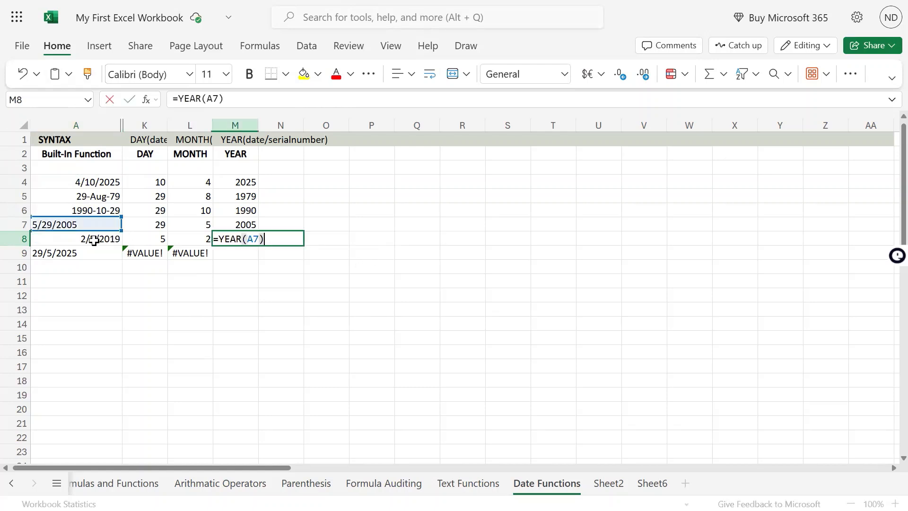
pyautogui.press('Escape')
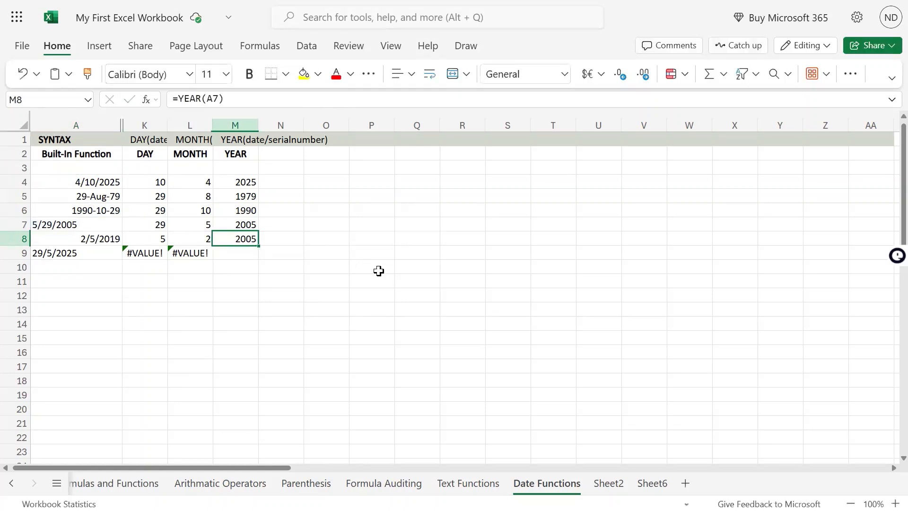
pyautogui.write('=')
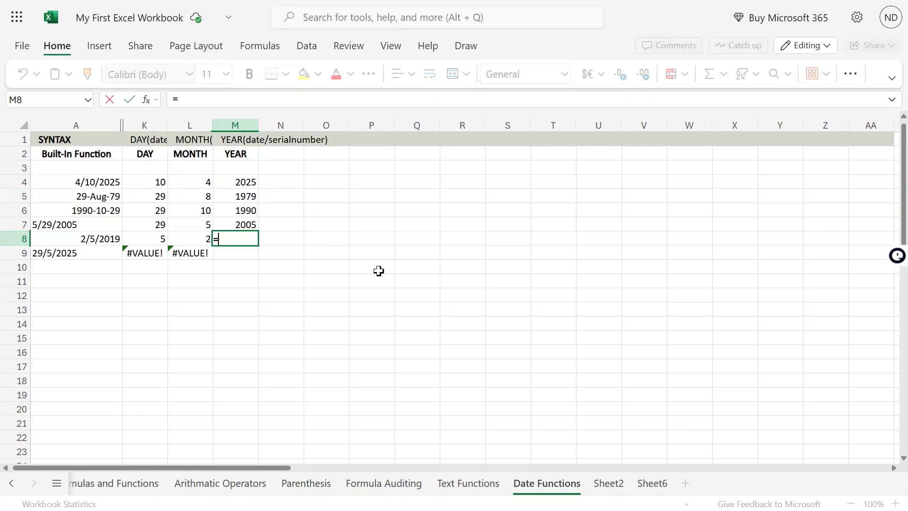
pyautogui.write('year(')
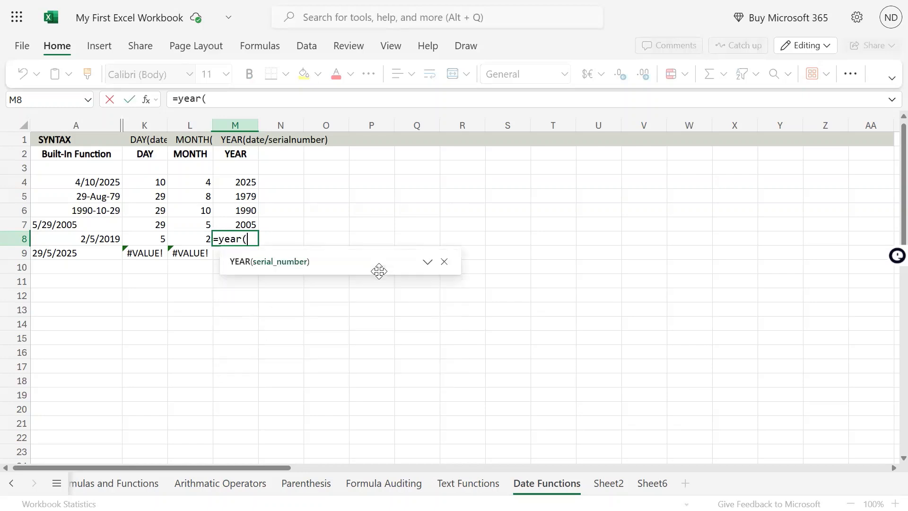
pyautogui.click(106, 238)
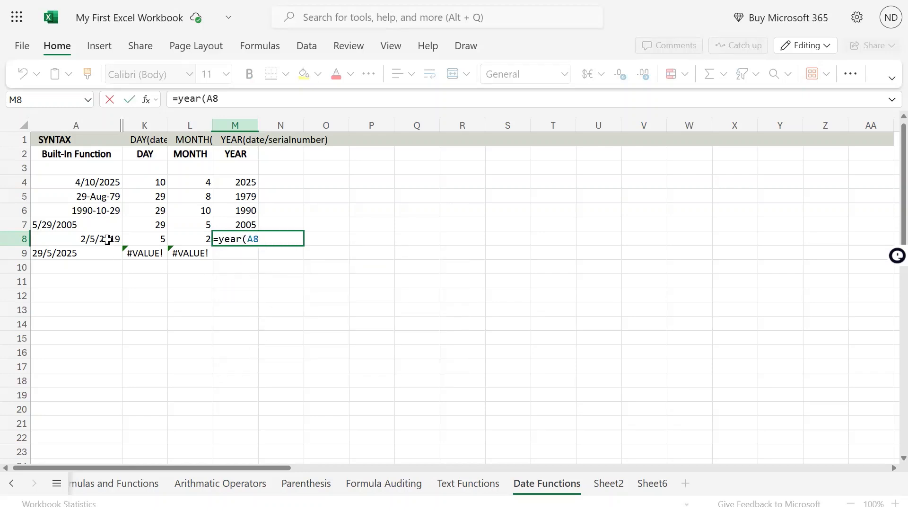
pyautogui.press('Return')
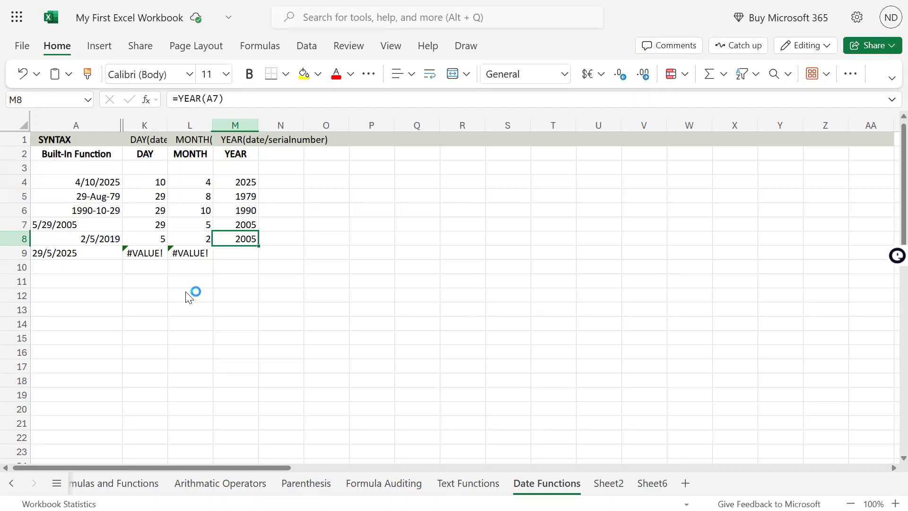
# Enter the formula =YEAR(A8) in cell M8 to get the year of the serial number in A8
pyautogui.write('=year(')
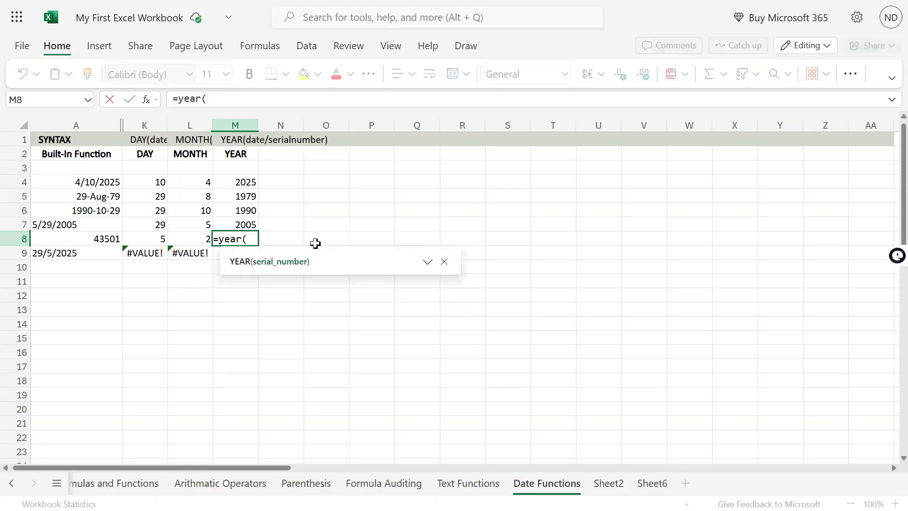
pyautogui.press('Left')
pyautogui.press('Left')
pyautogui.press('Left')
pyautogui.press('Return')
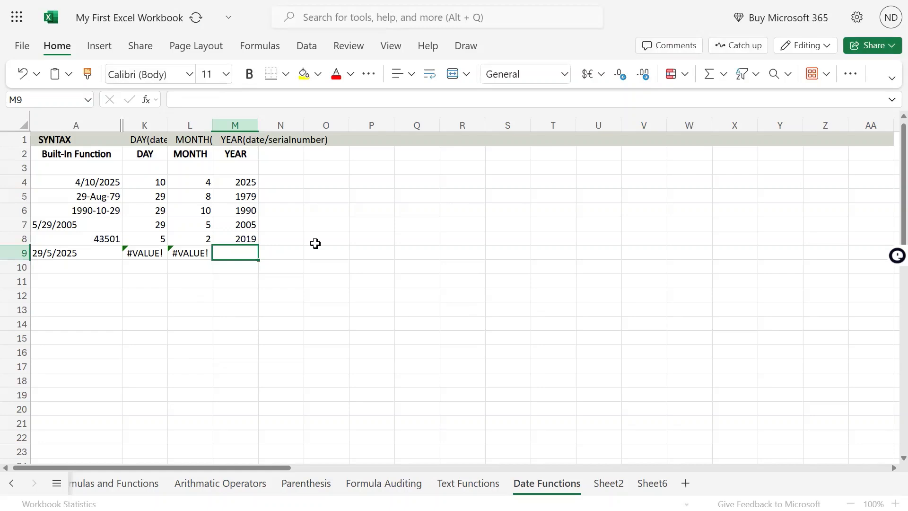
pyautogui.press('Up')
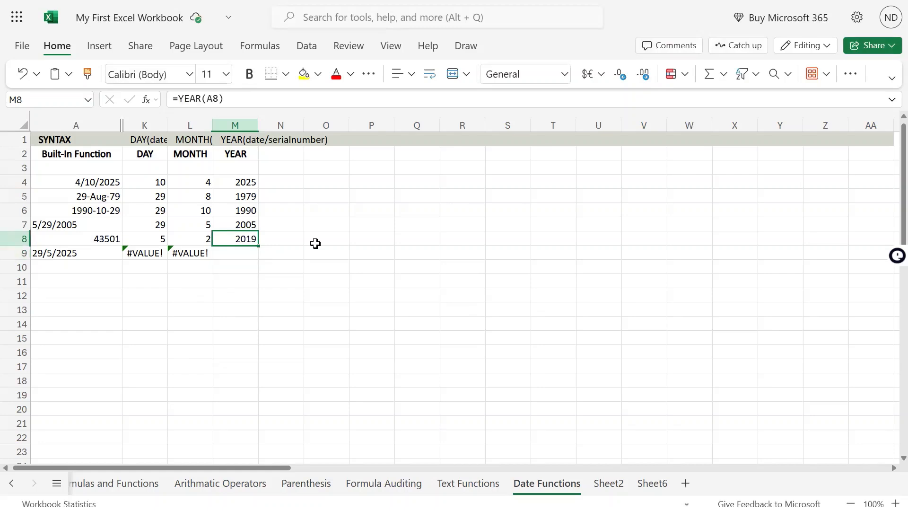
pyautogui.press('Down')
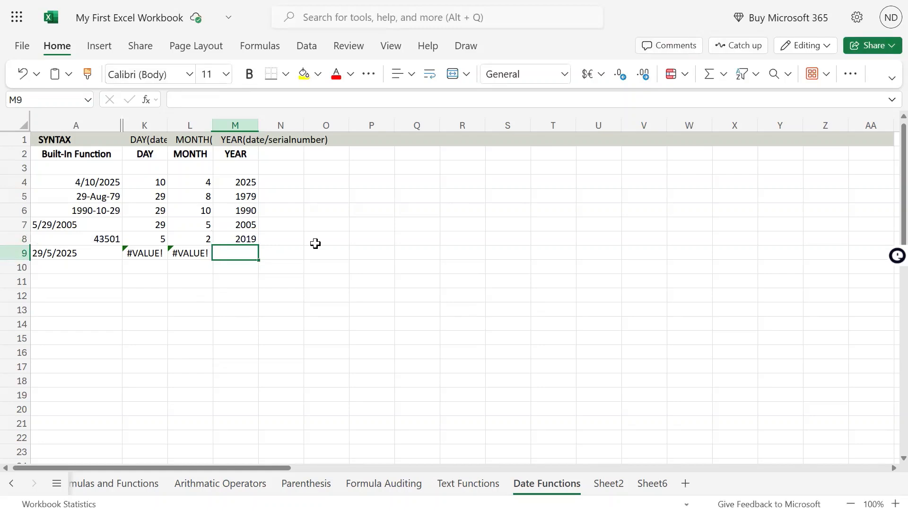
pyautogui.write('year(')
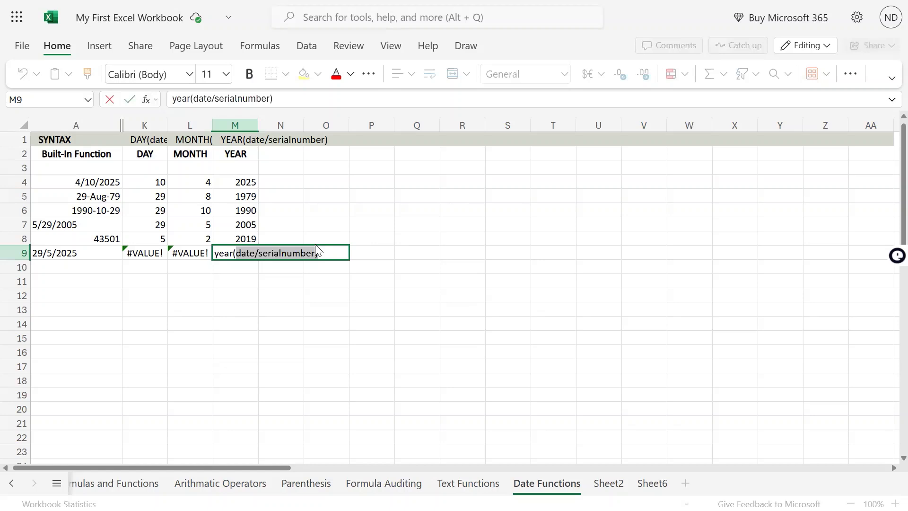
pyautogui.press('Left')
pyautogui.press('Left')
pyautogui.press('Right')
pyautogui.press('Right')
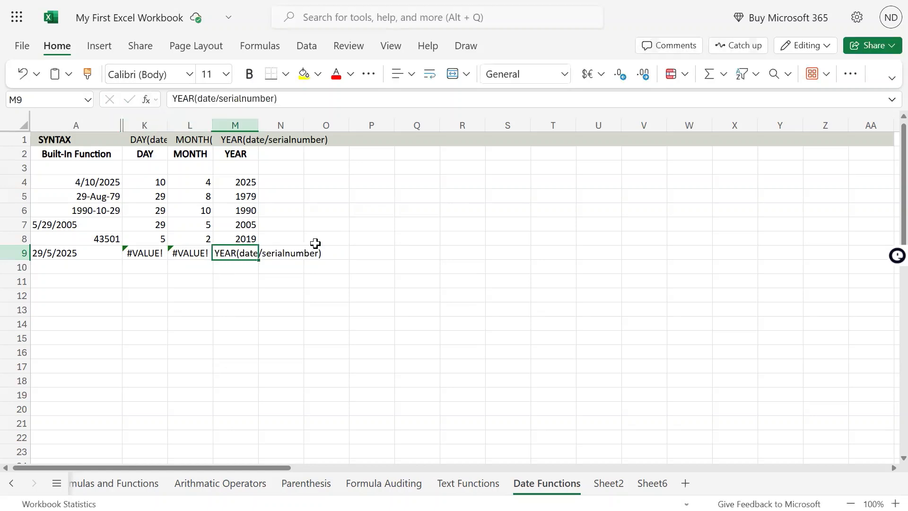
# Enter the formula =YEAR(A9) in cell M9 for the day-first text date in A9
pyautogui.write('=year(')
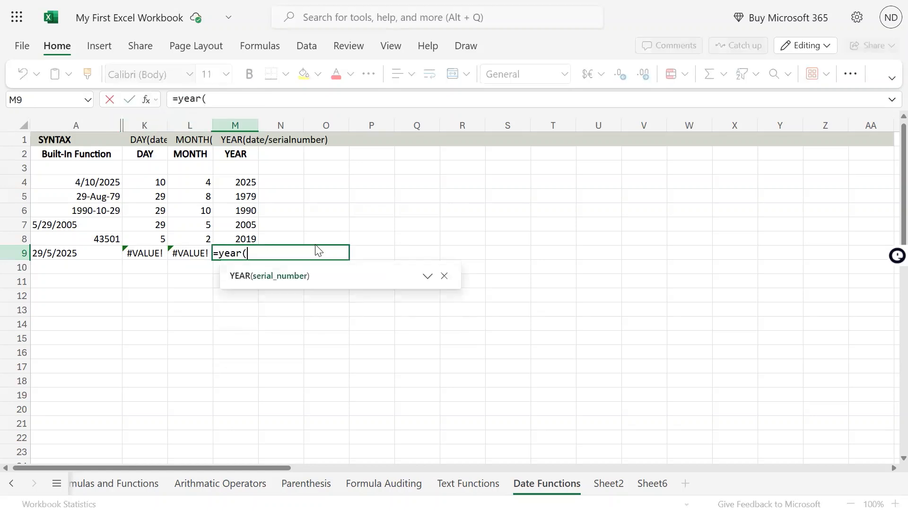
pyautogui.press('Left')
pyautogui.press('Left')
pyautogui.press('Left')
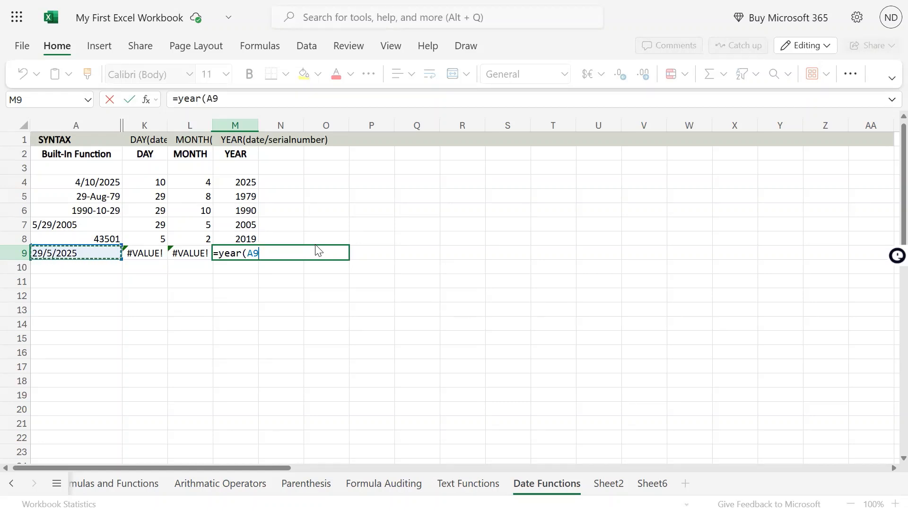
pyautogui.write(')')
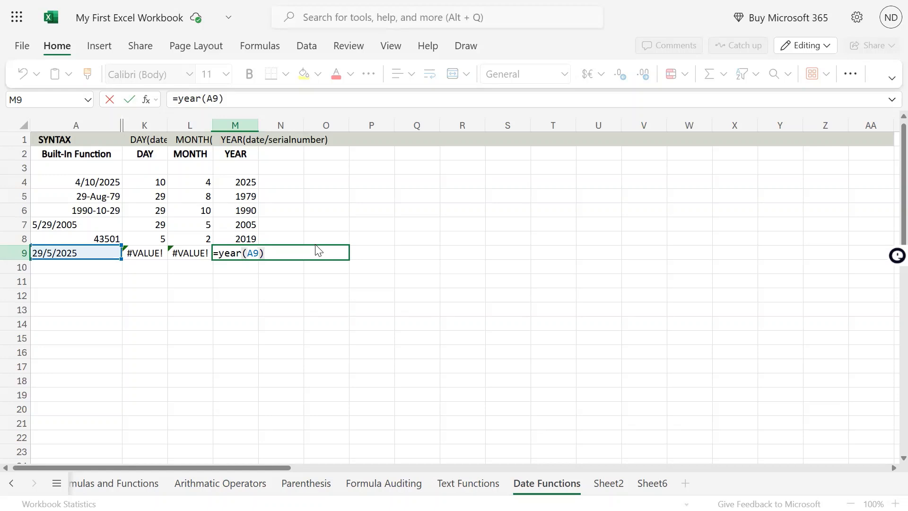
pyautogui.press('Return')
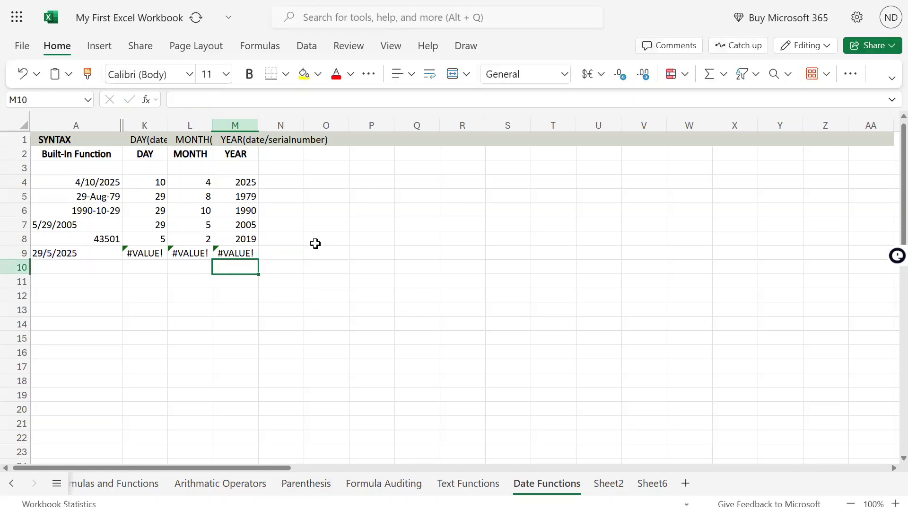
pyautogui.press('Up')
pyautogui.press('Up')
pyautogui.press('Up')
pyautogui.press('Up')
pyautogui.press('Up')
pyautogui.press('Up')
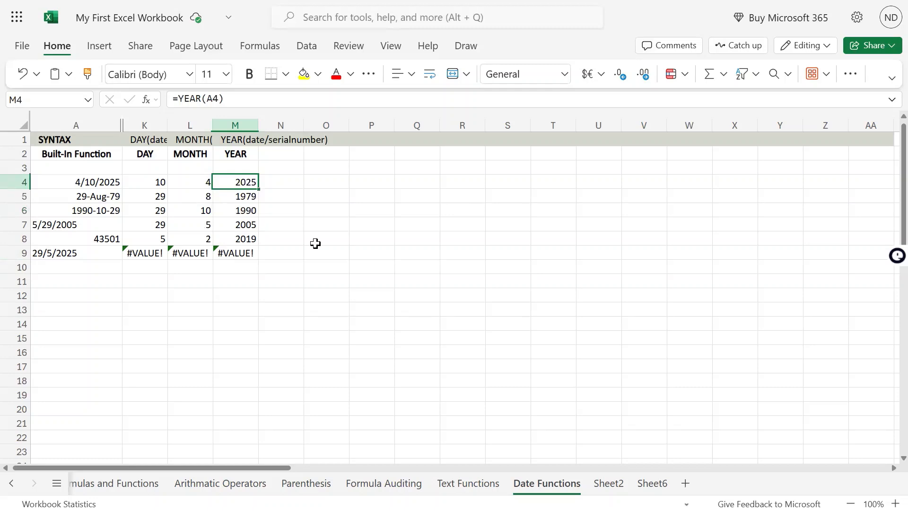
pyautogui.moveTo(454, 2)
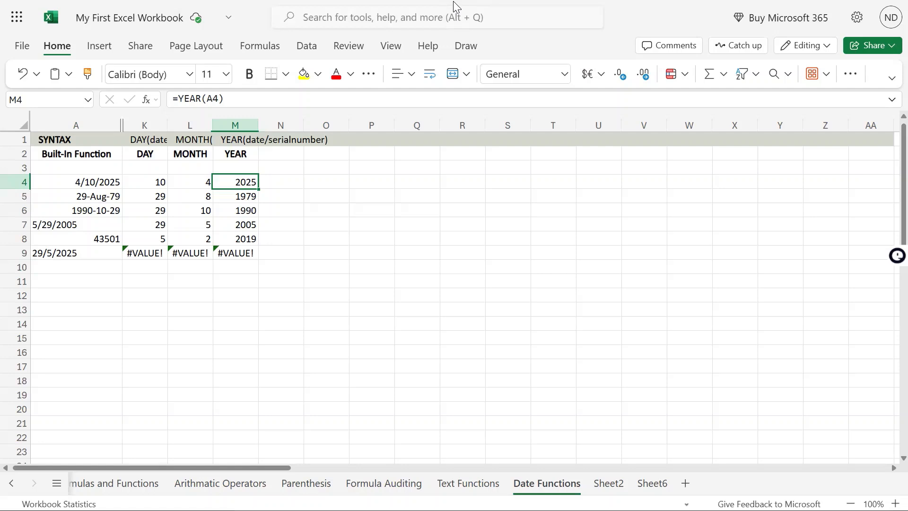
# Copy the date from cell A4 into cell A10
pyautogui.click(97, 210)
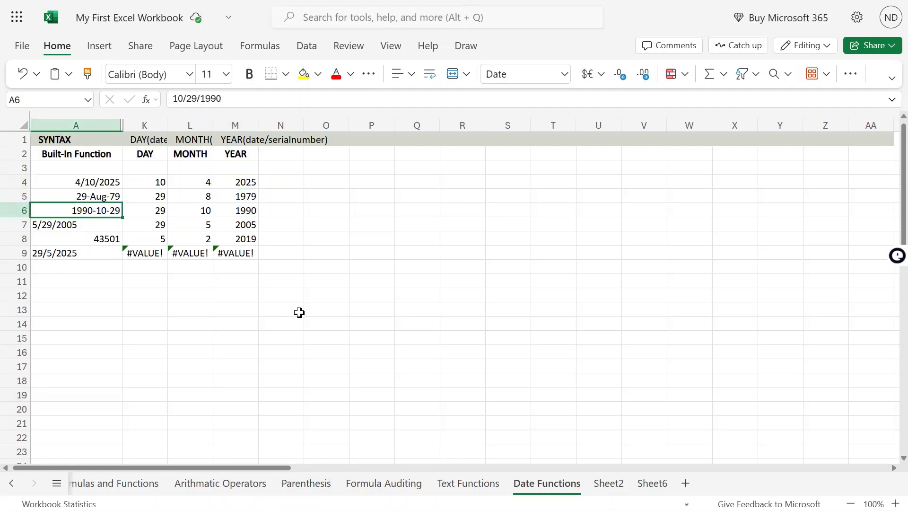
pyautogui.press('Up')
pyautogui.press('Up')
pyautogui.hotkey('ctrl', 'c')
pyautogui.press('Down')
pyautogui.press('Down')
pyautogui.press('Down')
pyautogui.press('Down')
pyautogui.press('Down')
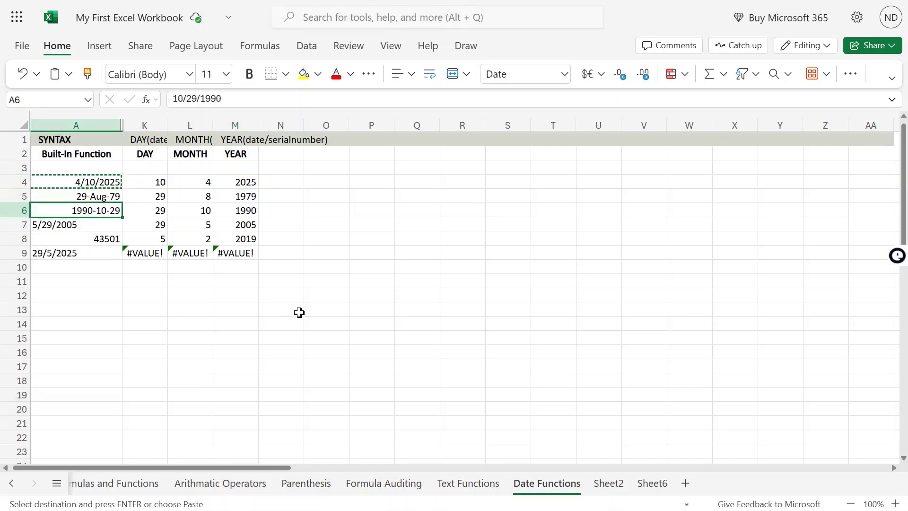
pyautogui.press('Down')
pyautogui.press('Down')
pyautogui.press('Up')
pyautogui.hotkey('ctrl', 'v')
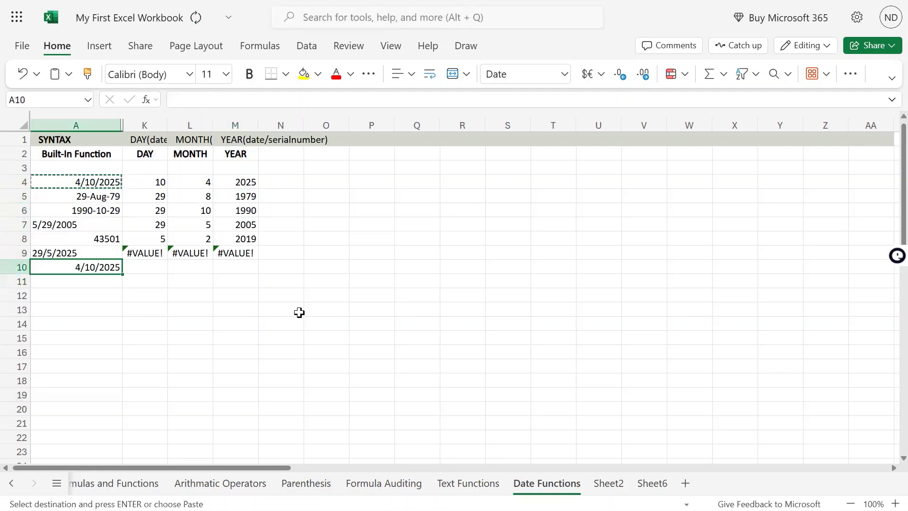
# Change the year of the date in A10 to 1800 so that it reads 4/10/1800
pyautogui.press('F2')
pyautogui.press('BackSpace')
pyautogui.press('BackSpace')
pyautogui.press('BackSpace')
pyautogui.press('BackSpace')
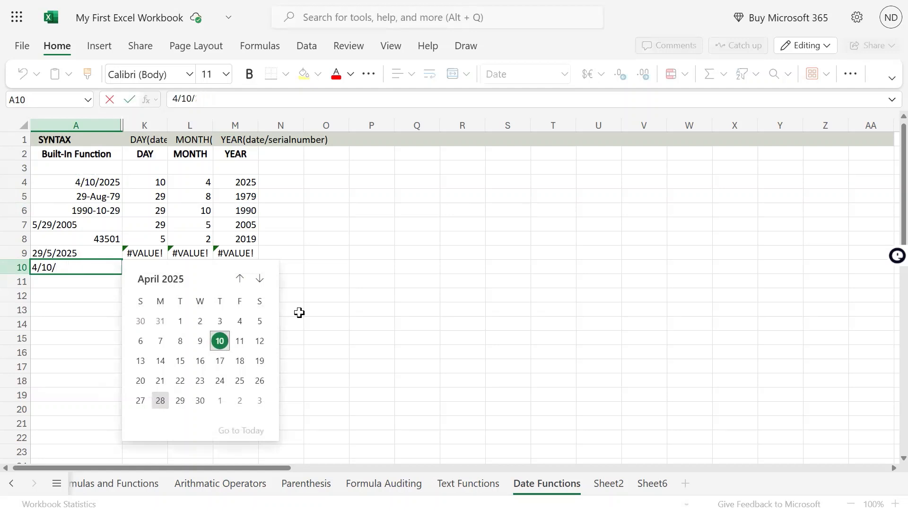
pyautogui.write('1800')
pyautogui.press('Return')
# Copy the YEAR formula from M8 into M10 for the pre-1900 date in A10
pyautogui.press('Up')
pyautogui.press('Right')
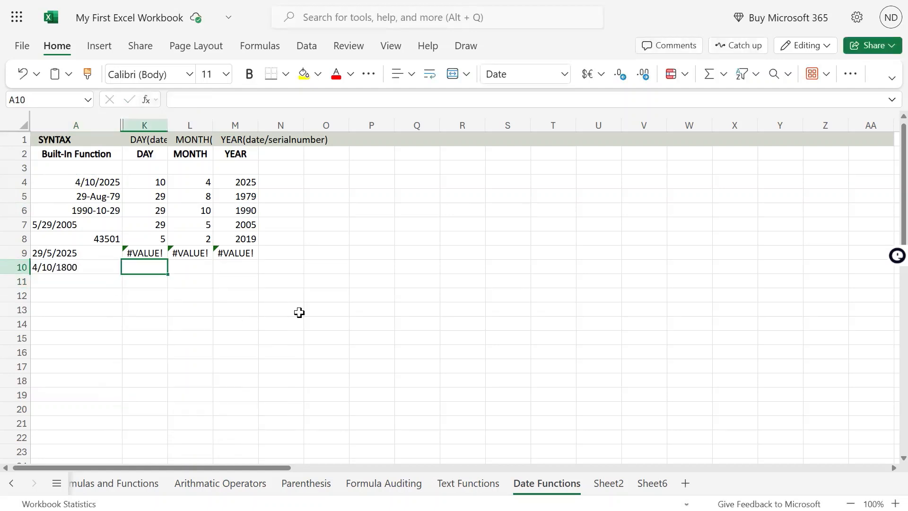
pyautogui.press('Right')
pyautogui.press('Right')
pyautogui.press('Up')
pyautogui.press('Up')
pyautogui.hotkey('ctrl', 'c')
pyautogui.press('Down')
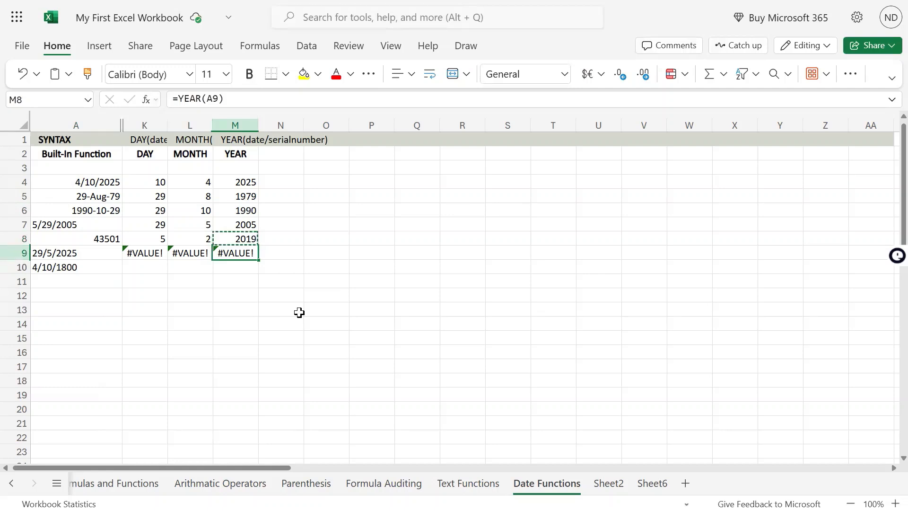
pyautogui.press('Down')
pyautogui.hotkey('ctrl', 'v')
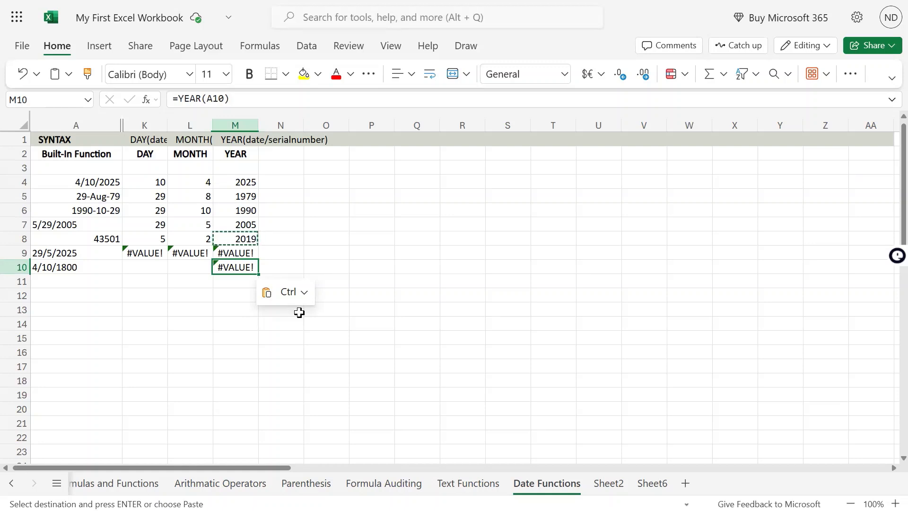
# Try to copy the date in A10 into A11 and undo the paste
pyautogui.press('Left')
pyautogui.press('Left')
pyautogui.press('Left')
pyautogui.hotkey('ctrl', 'c')
pyautogui.press('Down')
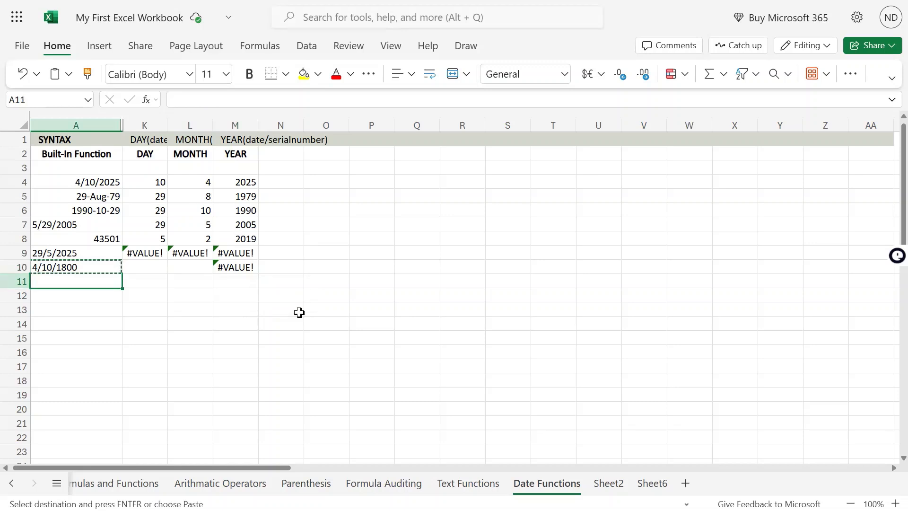
pyautogui.hotkey('ctrl', 'v')
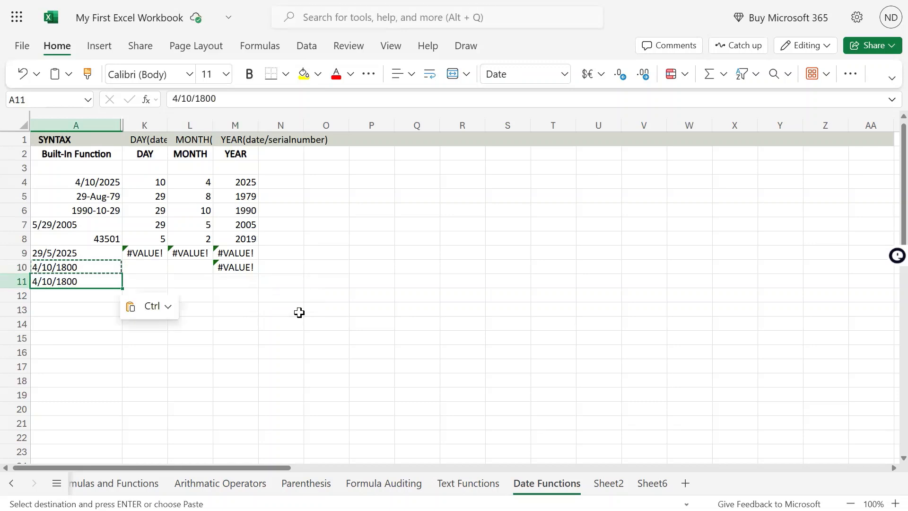
pyautogui.hotkey('ctrl', 'z')
pyautogui.press('Up')
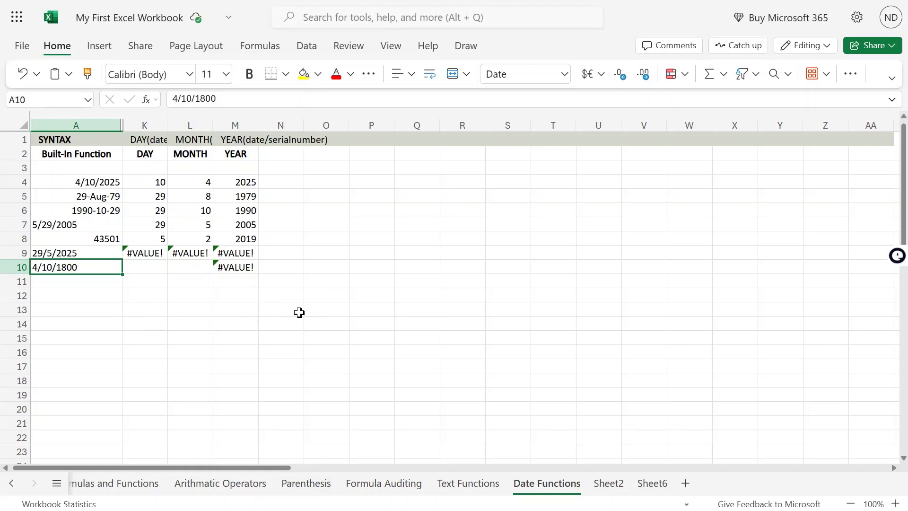
# Enter the negative serial number -43501 in cell A11, based on the number in A8
pyautogui.press('Up')
pyautogui.press('Up')
pyautogui.press('F2')
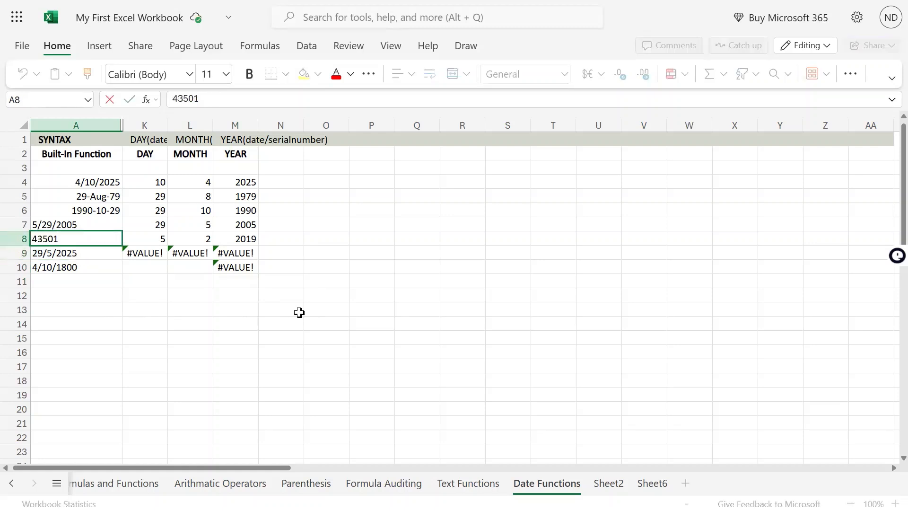
pyautogui.hotkey('shift', 'Home')
pyautogui.press('Return')
pyautogui.press('Down')
pyautogui.press('Down')
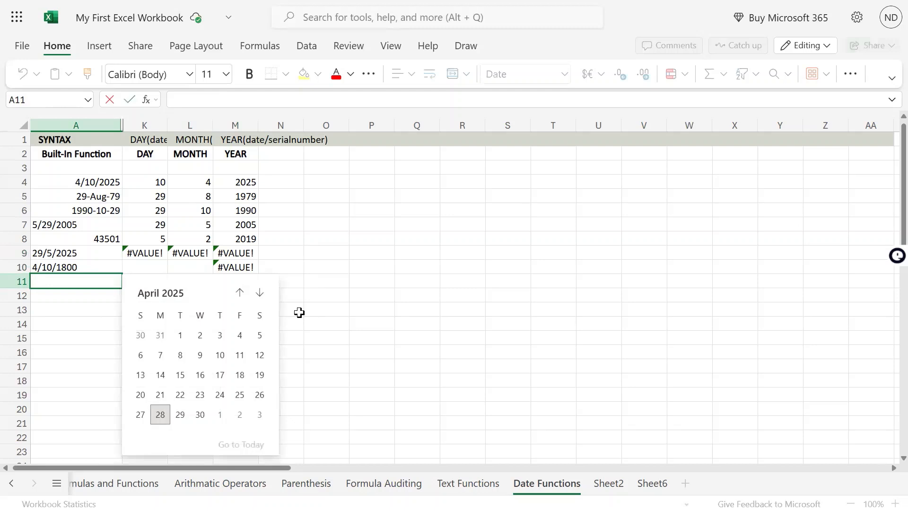
pyautogui.write('-')
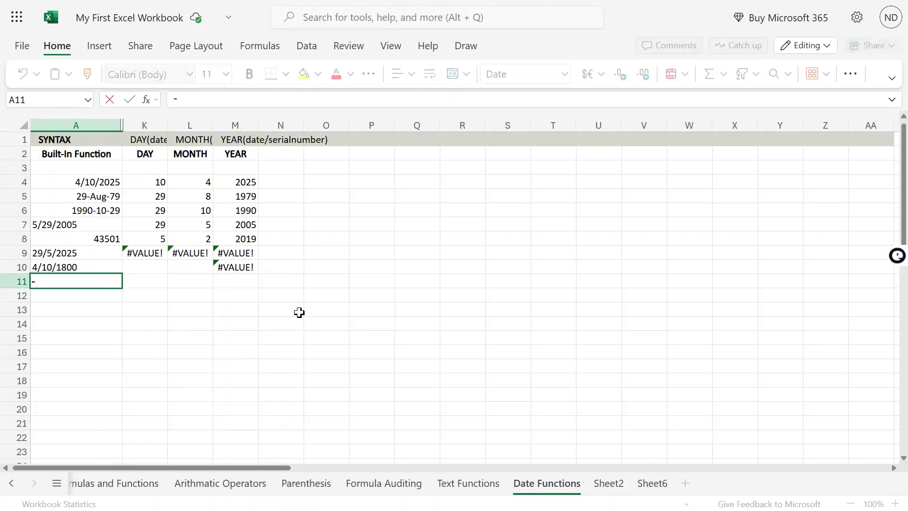
pyautogui.write('43981')
pyautogui.press('Return')
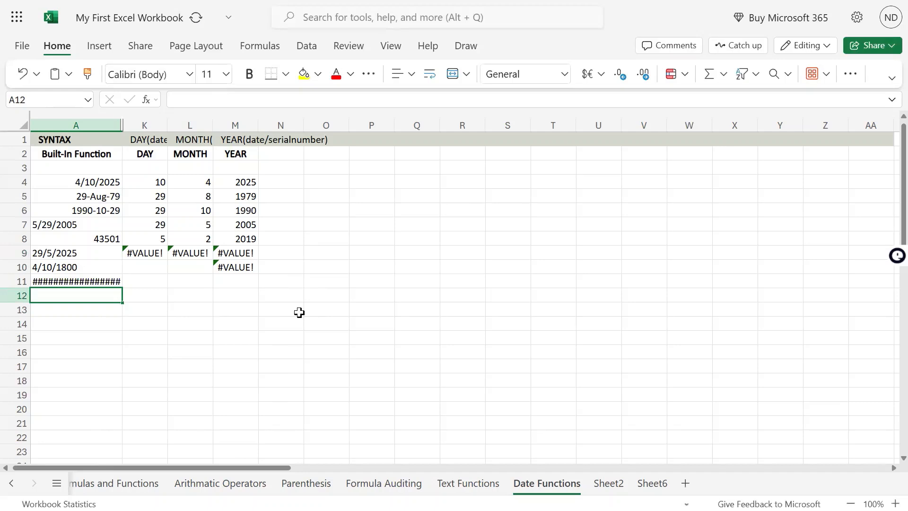
# Format cell A11 as a Number with no decimal places and adjust the width of column A
pyautogui.press('Up')
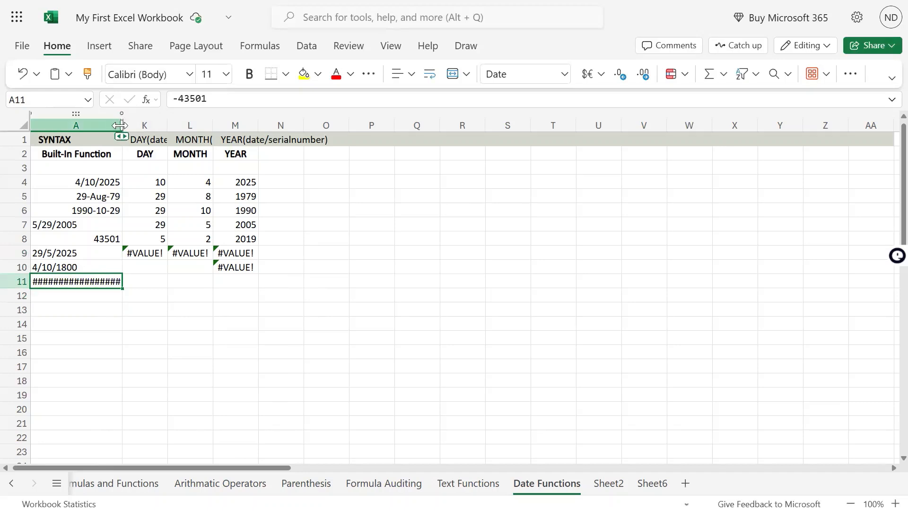
pyautogui.moveTo(122, 125); pyautogui.dragTo(180, 126)
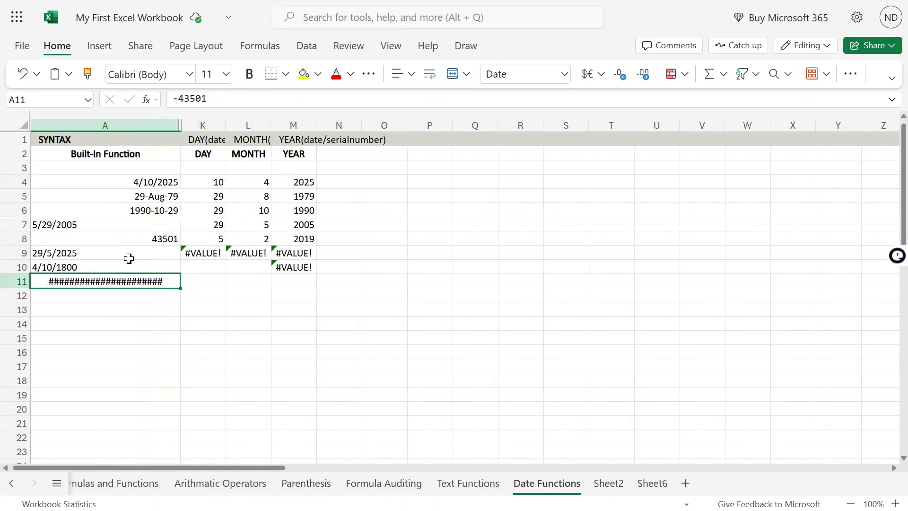
pyautogui.click(565, 75)
pyautogui.click(541, 120)
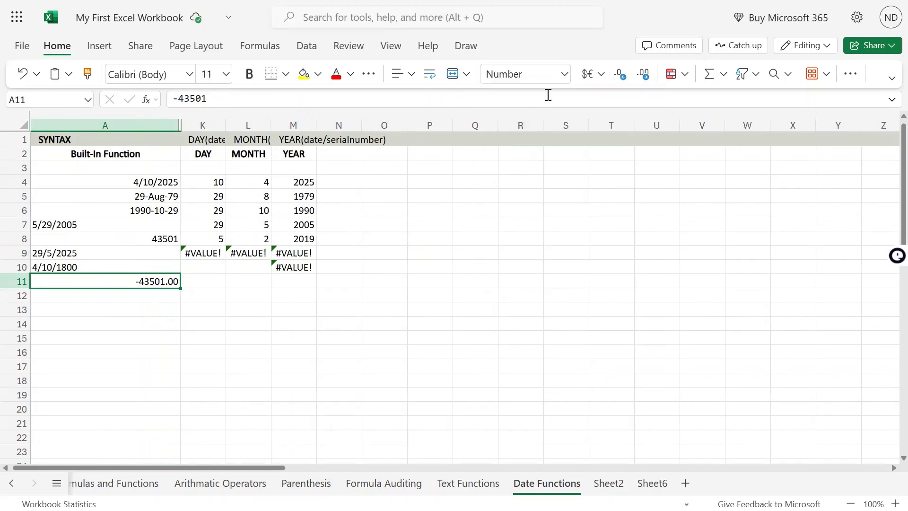
pyautogui.click(620, 74)
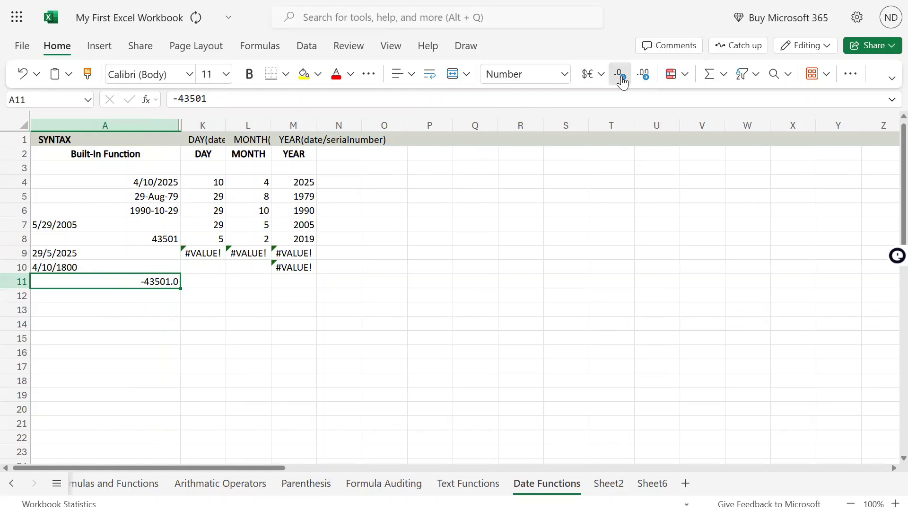
pyautogui.click(620, 74)
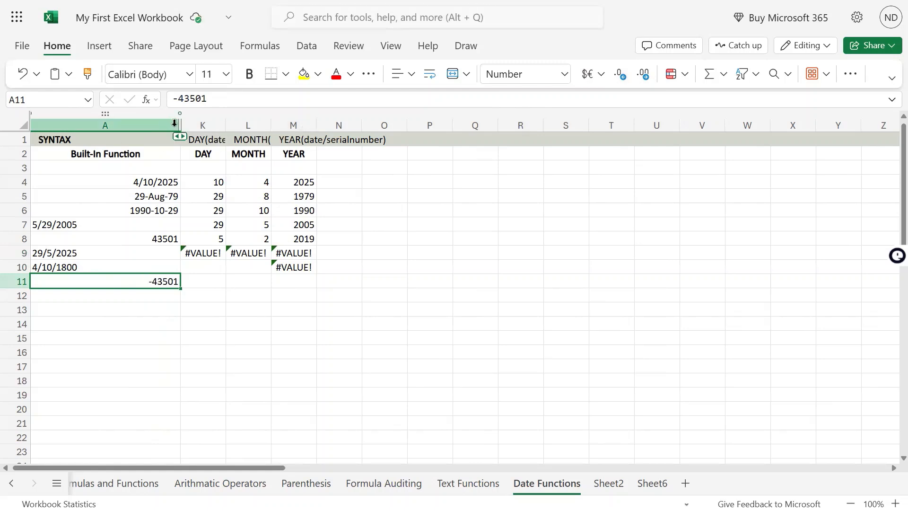
pyautogui.moveTo(142, 125); pyautogui.dragTo(135, 126)
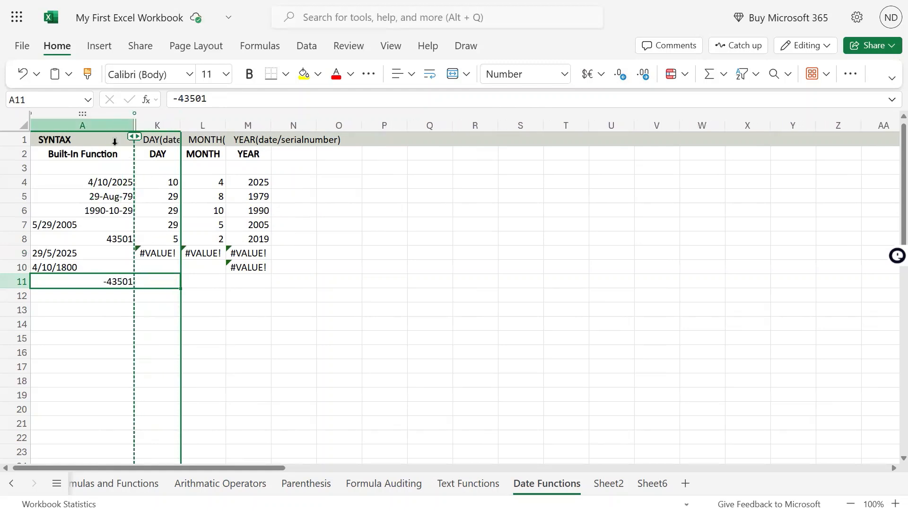
# Copy the YEAR formula from M10 into M11 for the negative serial number in A11
pyautogui.click(250, 268)
pyautogui.hotkey('ctrl', 'c')
pyautogui.press('Down')
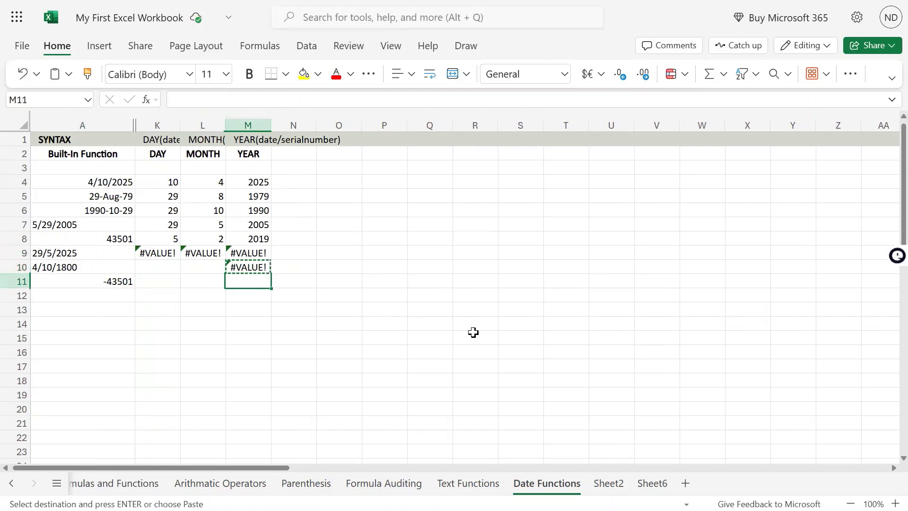
pyautogui.hotkey('ctrl', 'v')
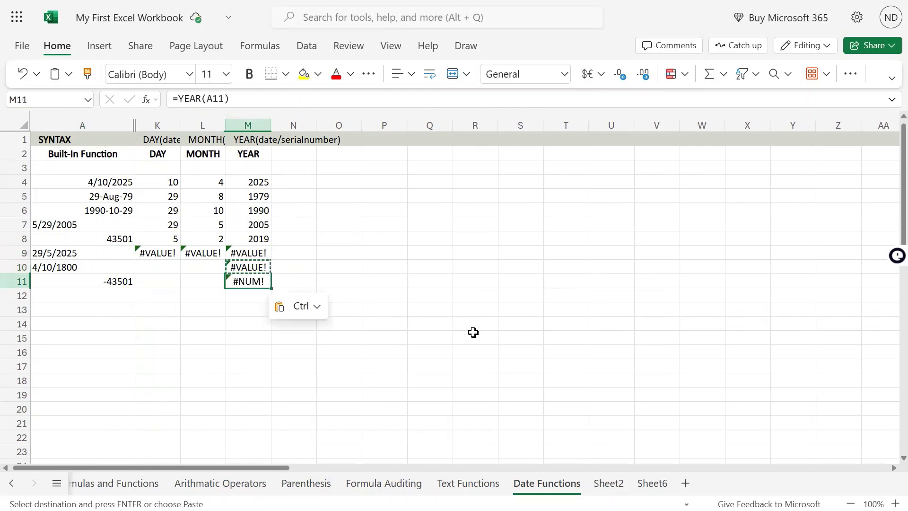
pyautogui.press('Left')
pyautogui.press('Left')
pyautogui.press('Left')
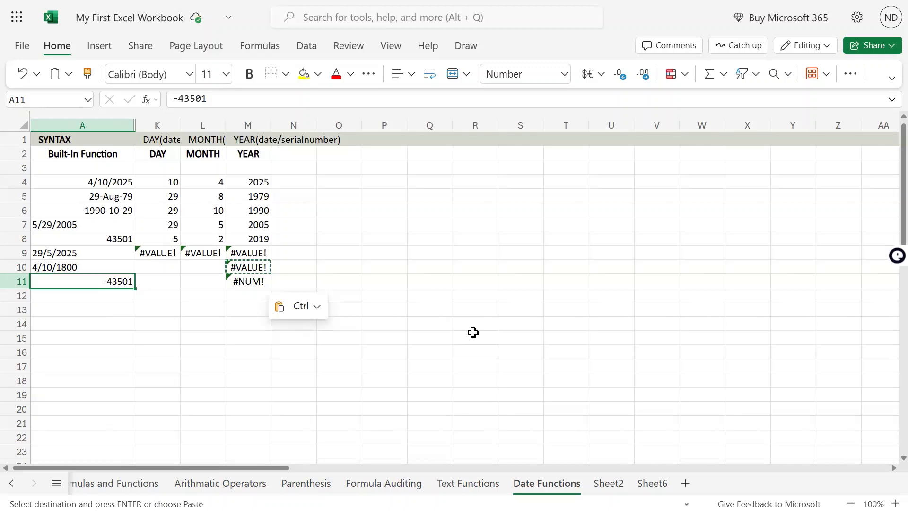
# Copy the MONTH formula from L9 into L11 for the negative serial number
pyautogui.press('Right')
pyautogui.press('Right')
pyautogui.press('Right')
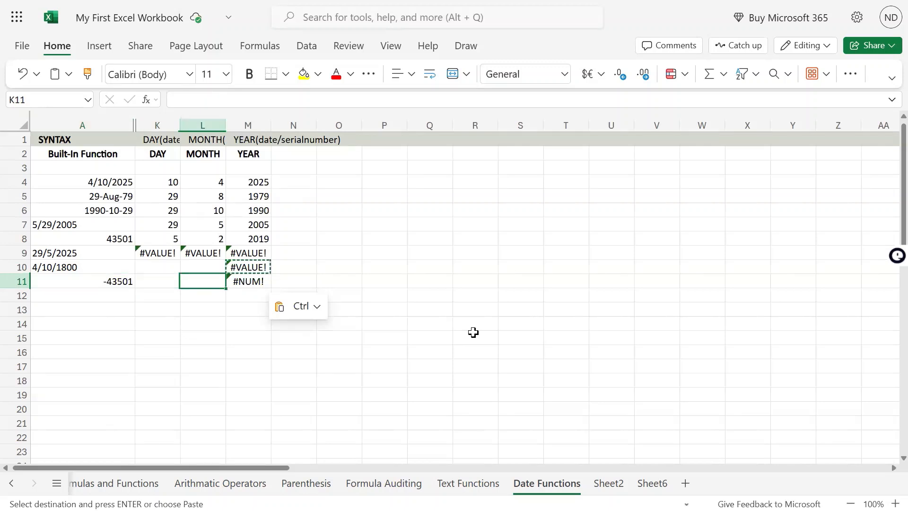
pyautogui.press('Left')
pyautogui.press('Up')
pyautogui.press('Up')
pyautogui.press('Down')
pyautogui.press('Down')
pyautogui.hotkey('ctrl', 'v')
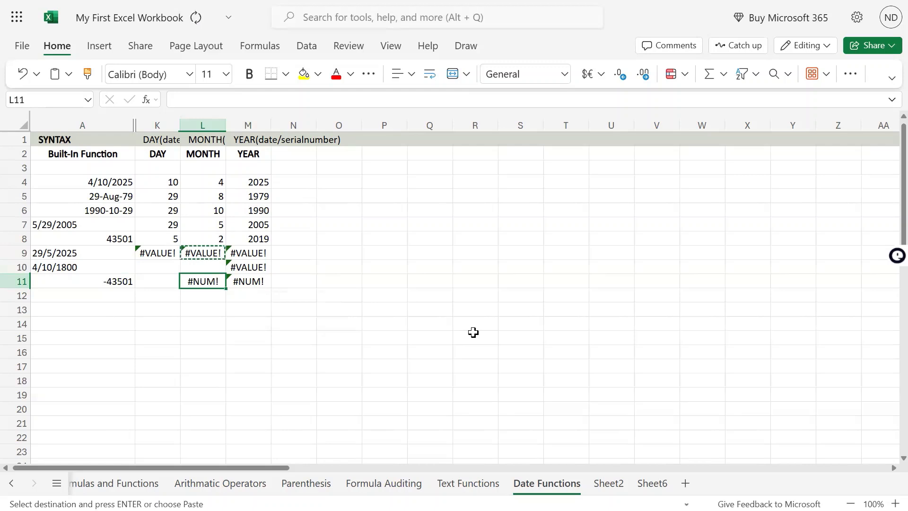
# Try to paste the MONTH formula from L9 into K9 and undo the paste
pyautogui.press('Up')
pyautogui.press('Up')
pyautogui.hotkey('ctrl', 'c')
pyautogui.press('Left')
pyautogui.hotkey('ctrl', 'v')
pyautogui.press('Down')
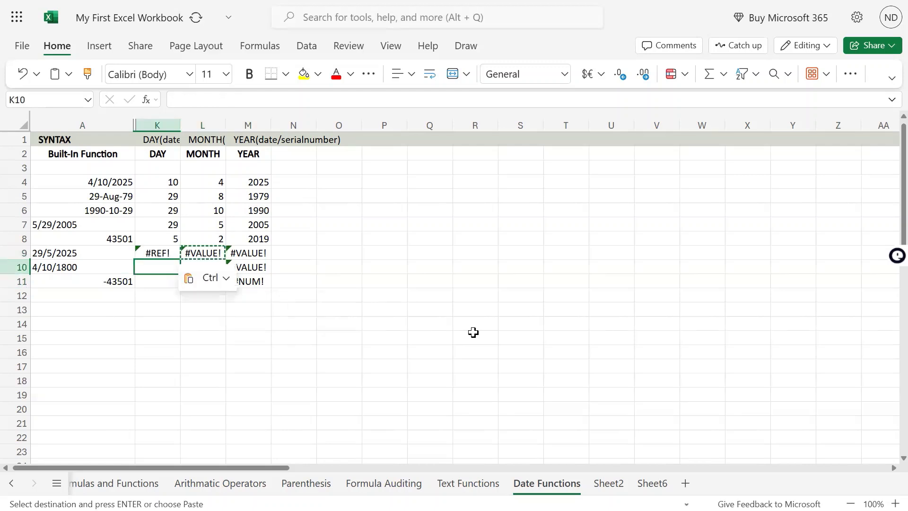
pyautogui.hotkey('ctrl', 'z')
# Copy the DAY formula from K9 into K11 for the negative serial number
pyautogui.hotkey('ctrl', 'c')
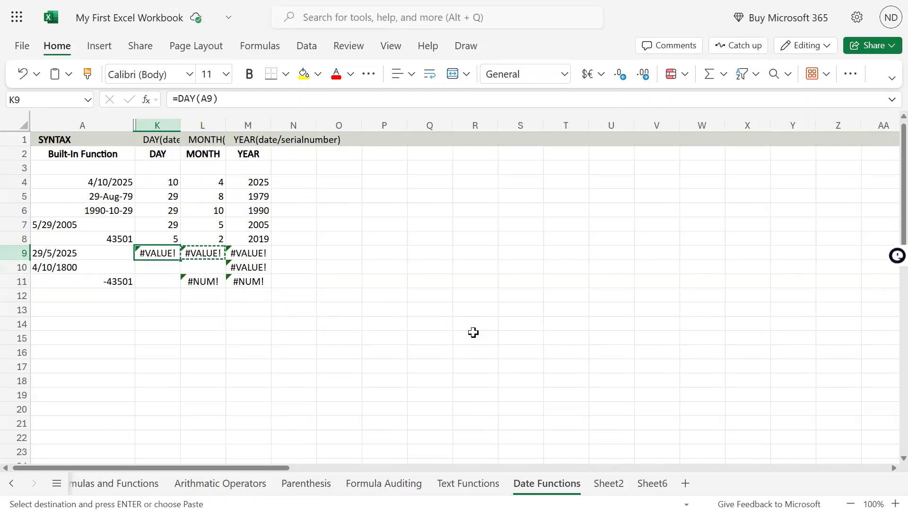
pyautogui.press('Down')
pyautogui.press('Down')
pyautogui.hotkey('ctrl', 'v')
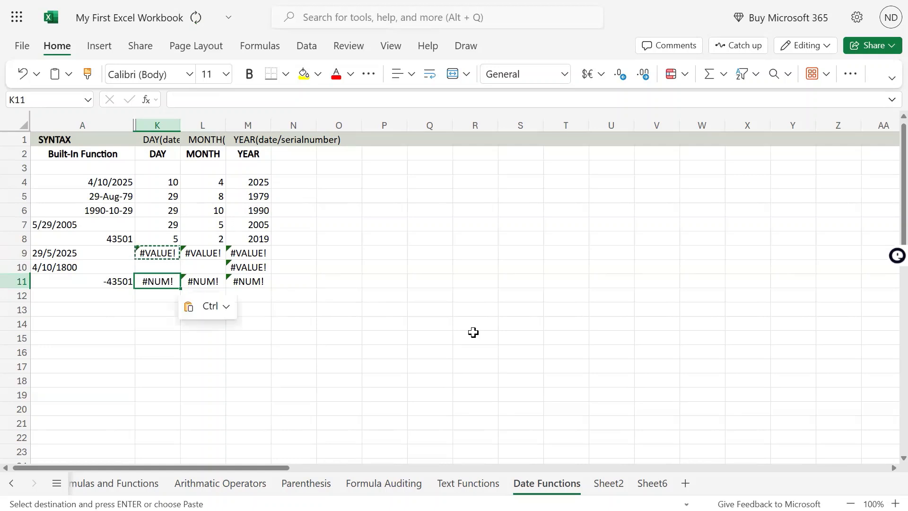
# Review the YEAR column from its heading through the results in M4 to M8 and the formula in M4
pyautogui.hotkey('ctrl', 'Up')
pyautogui.hotkey('ctrl', 'Up')
pyautogui.hotkey('ctrl', 'Up')
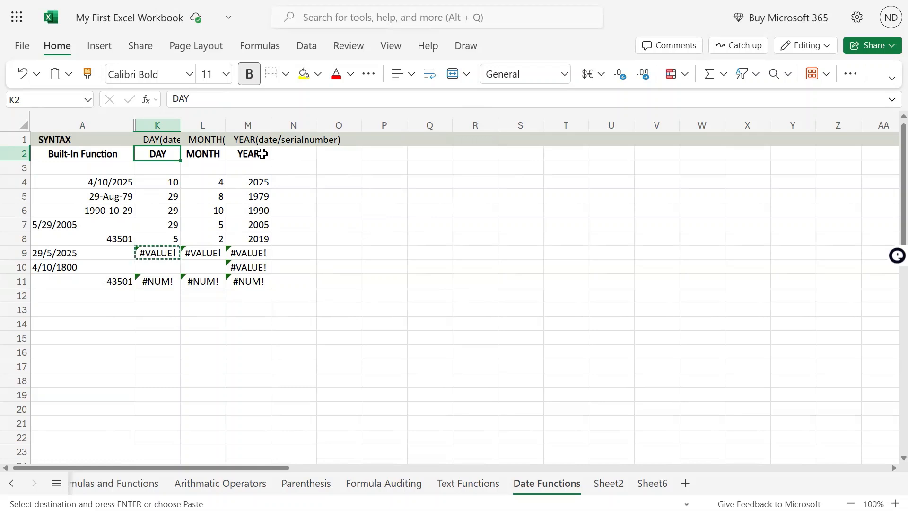
pyautogui.moveTo(262, 154); pyautogui.dragTo(260, 239)
pyautogui.click(279, 253)
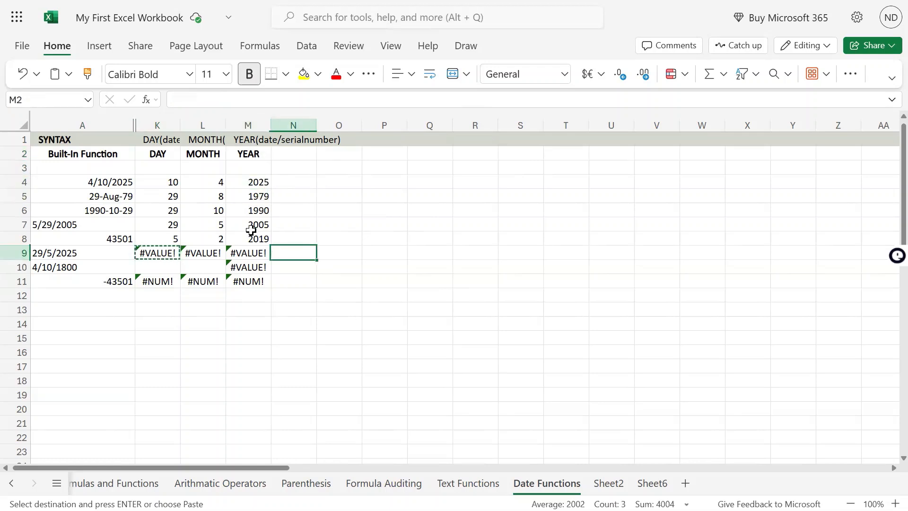
pyautogui.moveTo(255, 182); pyautogui.dragTo(260, 238)
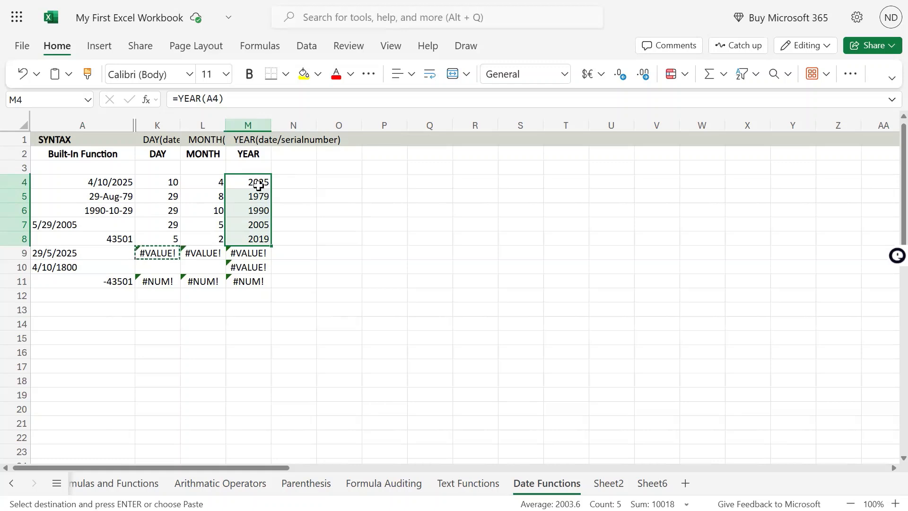
pyautogui.click(343, 177)
pyautogui.click(263, 179)
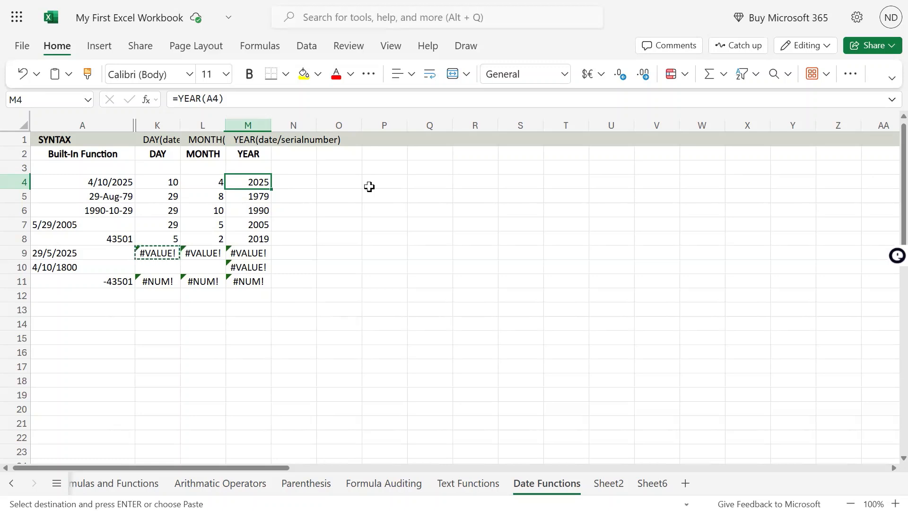
pyautogui.moveTo(453, 1)
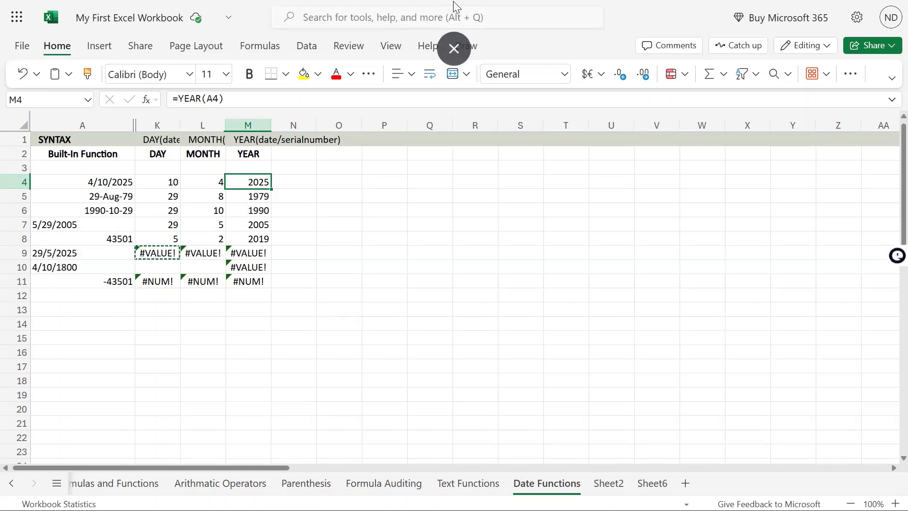